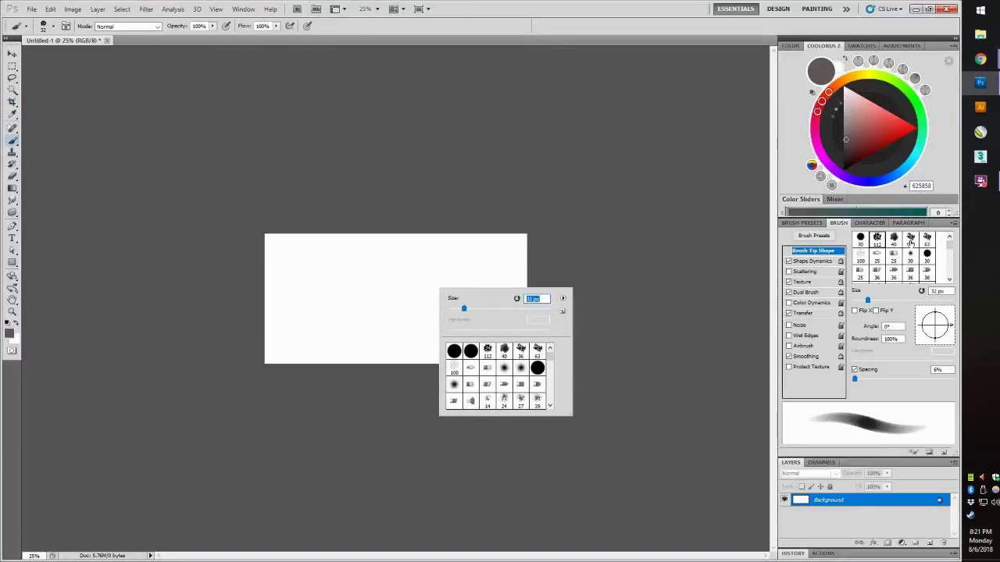
Paint the canvas pinkish-beige, then brush a dark navy stroke along the bottom on new Layer 1.
right_click(324, 278)
mouse_move(515, 257)
mouse_down()
mouse_move(451, 321)
mouse_move(270, 352)
mouse_move(257, 241)
mouse_move(319, 383)
mouse_move(270, 337)
mouse_move(289, 242)
mouse_move(344, 324)
mouse_move(273, 322)
mouse_move(524, 328)
mouse_move(353, 366)
mouse_move(477, 344)
mouse_up()
click(848, 156)
click(929, 543)
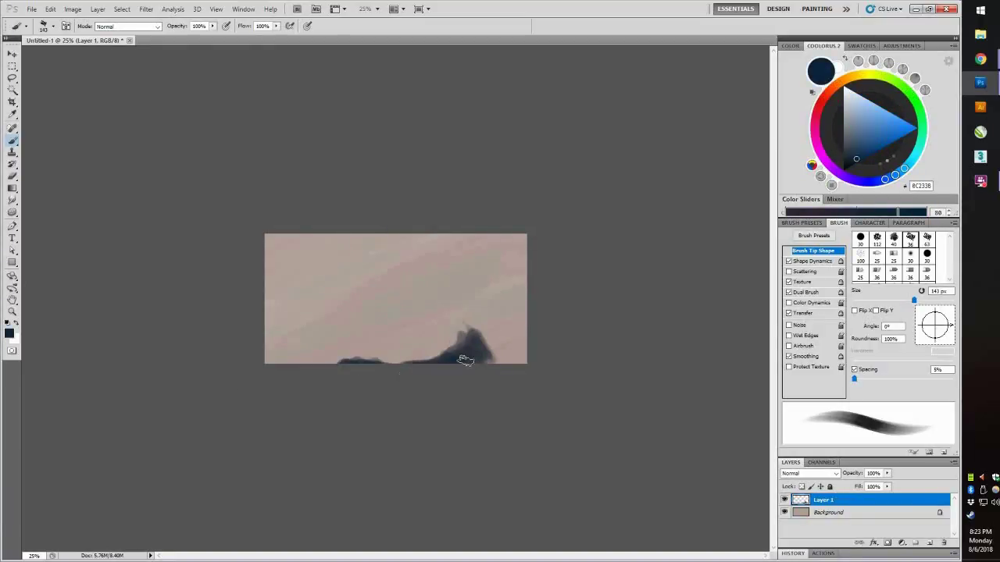
key(x)
mouse_move(359, 361)
mouse_down()
mouse_move(447, 321)
mouse_move(476, 337)
mouse_up()
Build up the dark shape's left side and peak with sampled dark and lighter blues.
alt+click(463, 351)
mouse_move(359, 340)
mouse_down()
mouse_move(342, 361)
mouse_move(425, 303)
mouse_move(391, 312)
mouse_move(359, 342)
mouse_move(347, 320)
mouse_move(407, 313)
mouse_up()
alt+click(426, 306)
alt+click(346, 331)
alt+click(364, 319)
drag(346, 331, 403, 322)
alt+click(367, 321)
Sample navy and pinkish tones and fill out the magpie's head in dark navy.
alt+click(453, 341)
alt+click(330, 357)
alt+click(484, 326)
alt+click(478, 335)
alt+click(481, 344)
alt+click(485, 332)
alt+click(419, 295)
mouse_move(419, 294)
mouse_down()
mouse_move(331, 288)
mouse_move(348, 325)
mouse_move(383, 293)
mouse_move(360, 282)
mouse_move(410, 281)
mouse_move(359, 257)
mouse_move(328, 281)
mouse_move(367, 262)
mouse_move(313, 262)
mouse_move(351, 269)
mouse_move(293, 285)
mouse_move(306, 281)
mouse_up()
alt+click(344, 304)
alt+click(357, 303)
alt+click(402, 285)
Extend the head leftward with darker and mid-blue paint.
alt+click(346, 264)
alt+click(344, 270)
alt+click(303, 267)
alt+click(352, 270)
alt+click(348, 269)
Paint the long dark beak leftward and trim its tip with background colour.
click(867, 139)
alt+click(344, 273)
mouse_move(361, 262)
mouse_down()
mouse_move(281, 277)
mouse_move(278, 286)
mouse_move(353, 266)
mouse_move(282, 287)
mouse_up()
alt+click(351, 265)
alt+click(320, 258)
alt+click(364, 269)
alt+click(367, 273)
alt+click(382, 291)
Zoom in to 50% and paint a light grey highlight into the eye.
key(ctrl+plus)
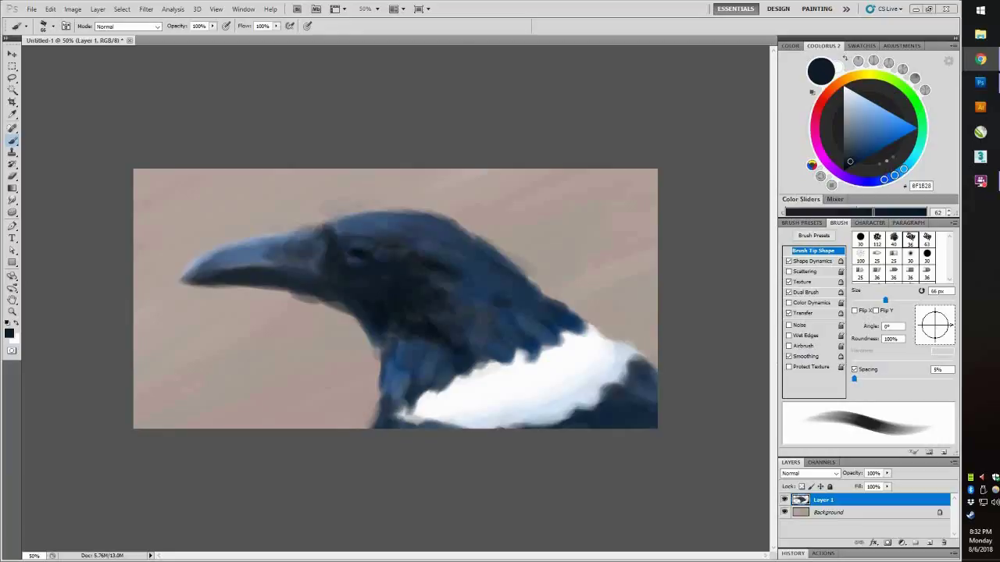
alt+click(361, 270)
click(361, 248)
Refine the eye by darkening its highlight with sampled tones around it.
alt+click(359, 254)
click(360, 254)
alt+click(382, 247)
alt+click(362, 250)
alt+click(346, 258)
alt+click(357, 271)
alt+click(362, 268)
Add Layer 2 and sample dark navy, pinkish and blue-grey tones around the head and beak.
key(e)
key(ctrl+shift+alt+n)
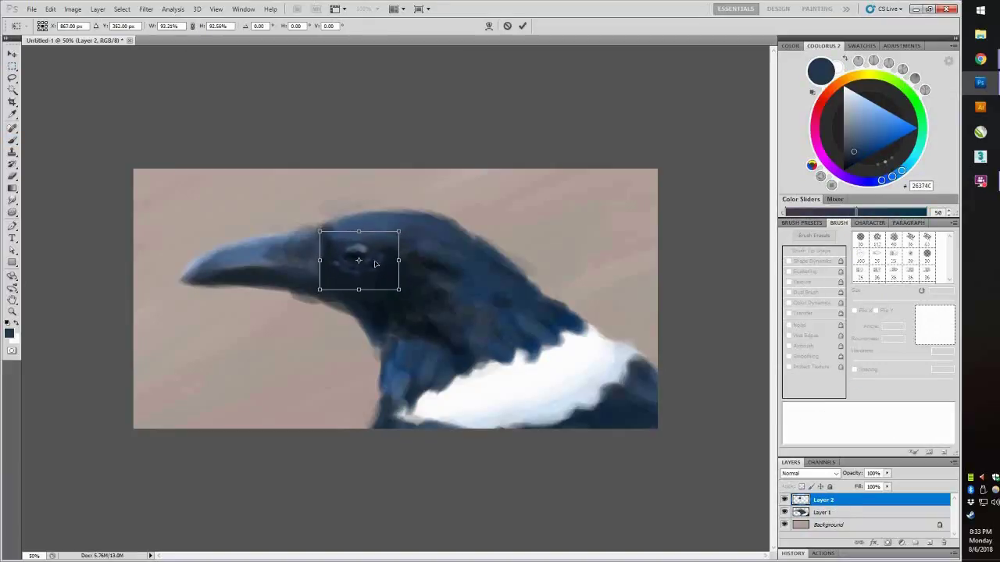
key(b)
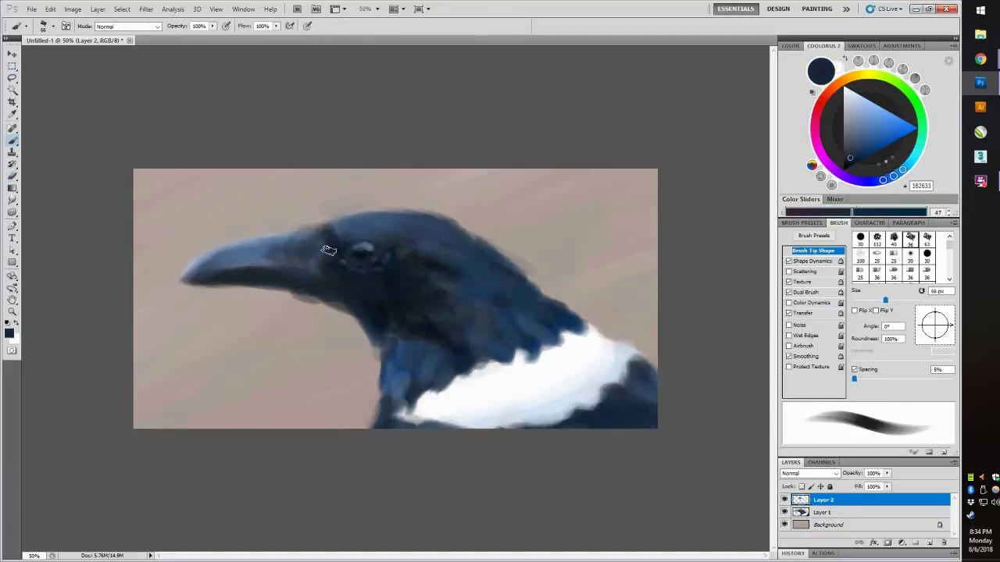
alt+click(307, 259)
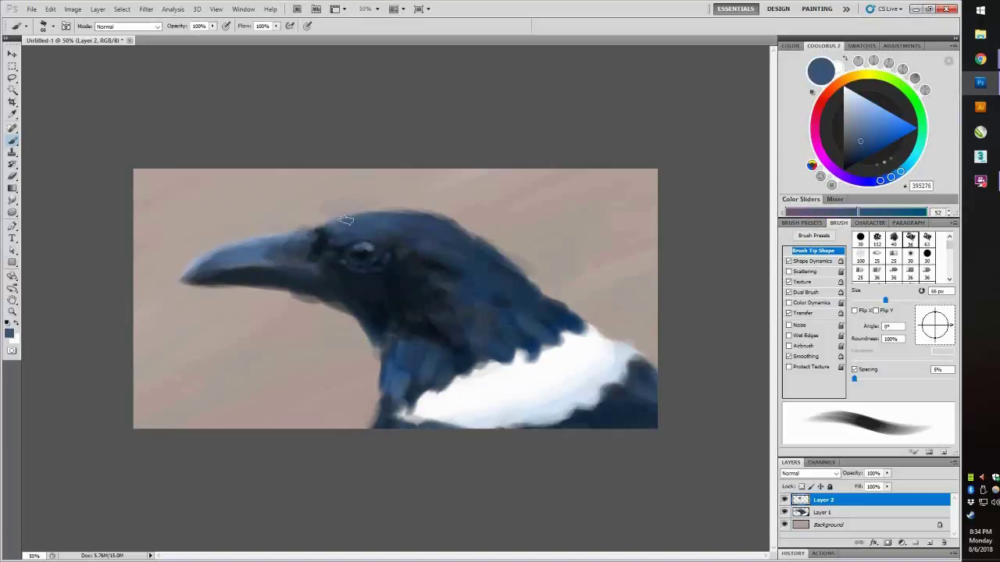
alt+click(320, 218)
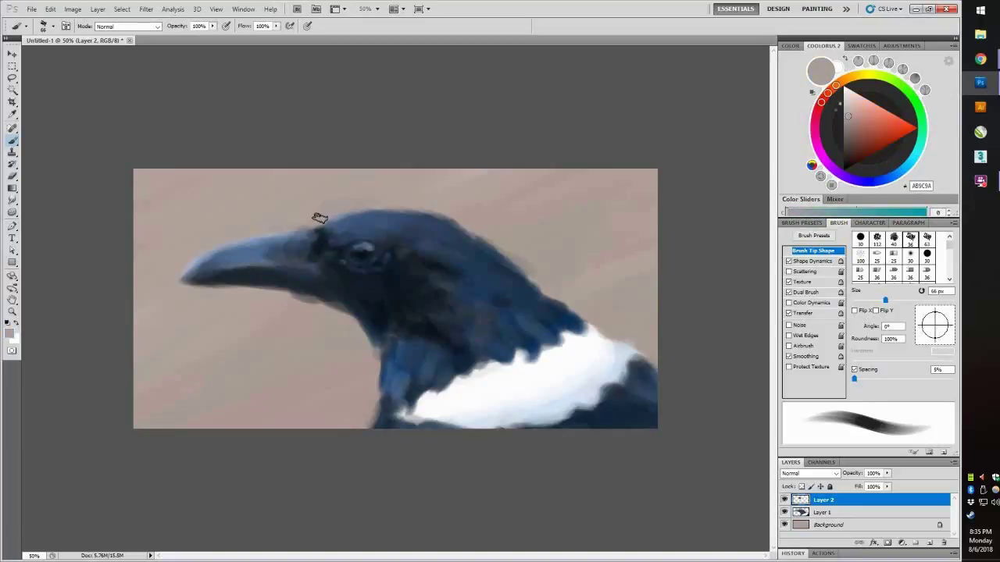
alt+click(297, 260)
alt+click(286, 219)
alt+click(259, 257)
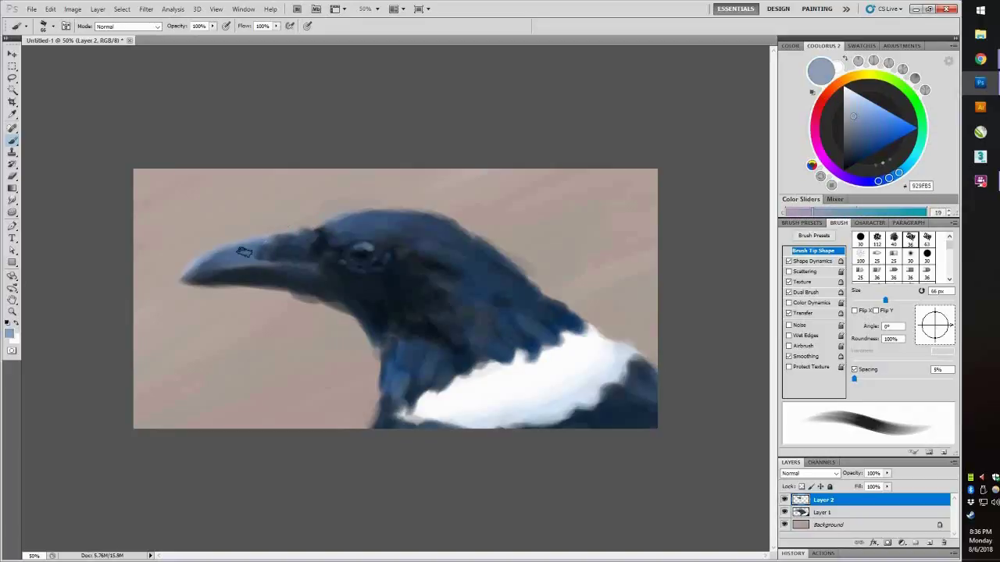
Paint a light blue highlight along the beak and darken its lower edge and underside.
drag(307, 268, 256, 263)
alt+click(256, 263)
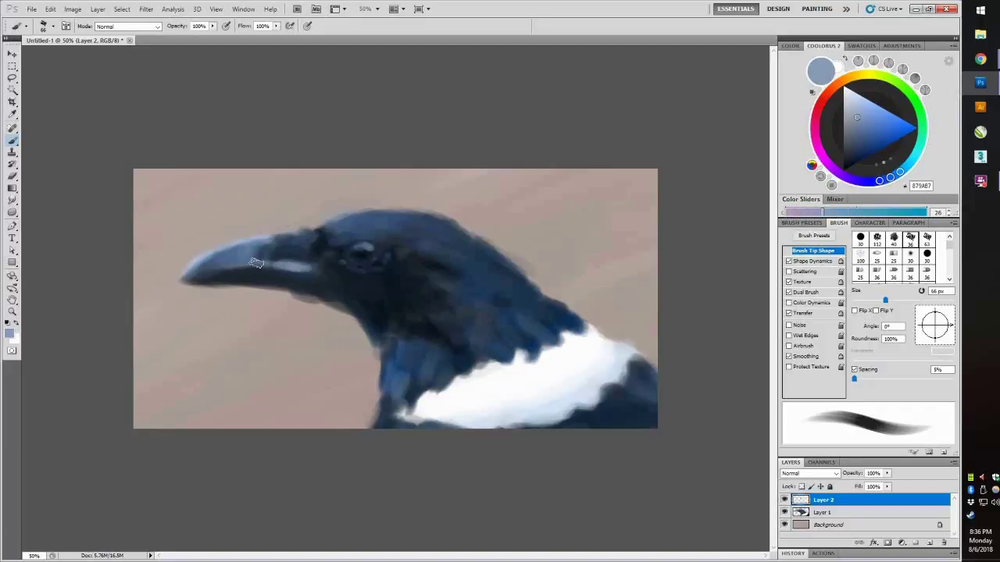
alt+click(215, 260)
alt+click(185, 272)
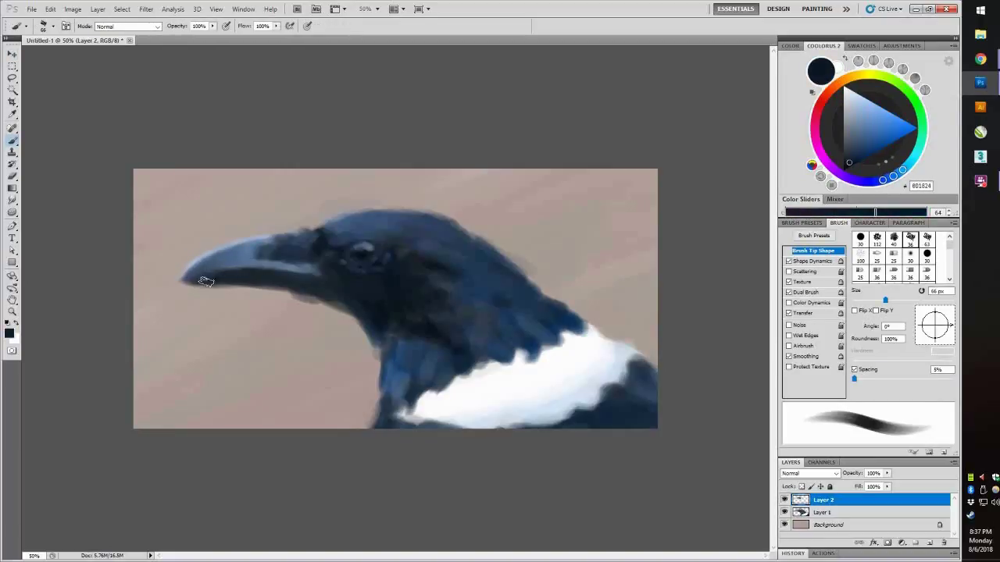
drag(205, 281, 317, 293)
alt+click(266, 287)
alt+click(234, 284)
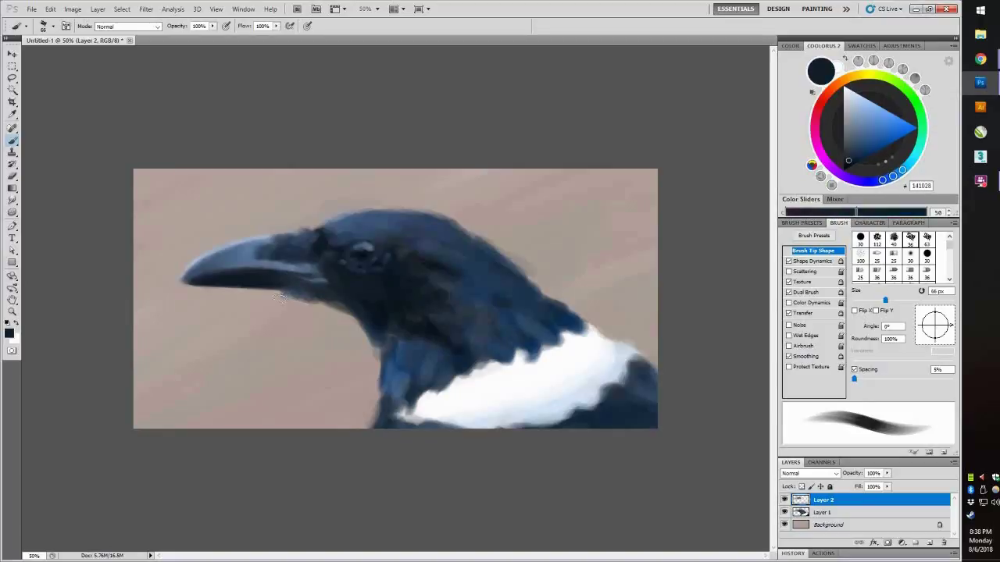
alt+click(308, 304)
alt+click(293, 290)
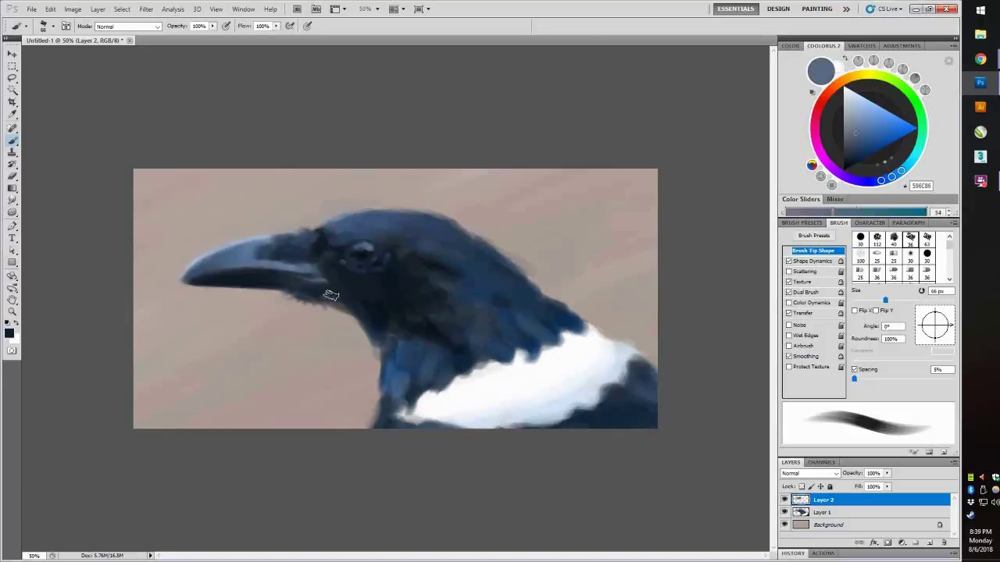
alt+click(360, 311)
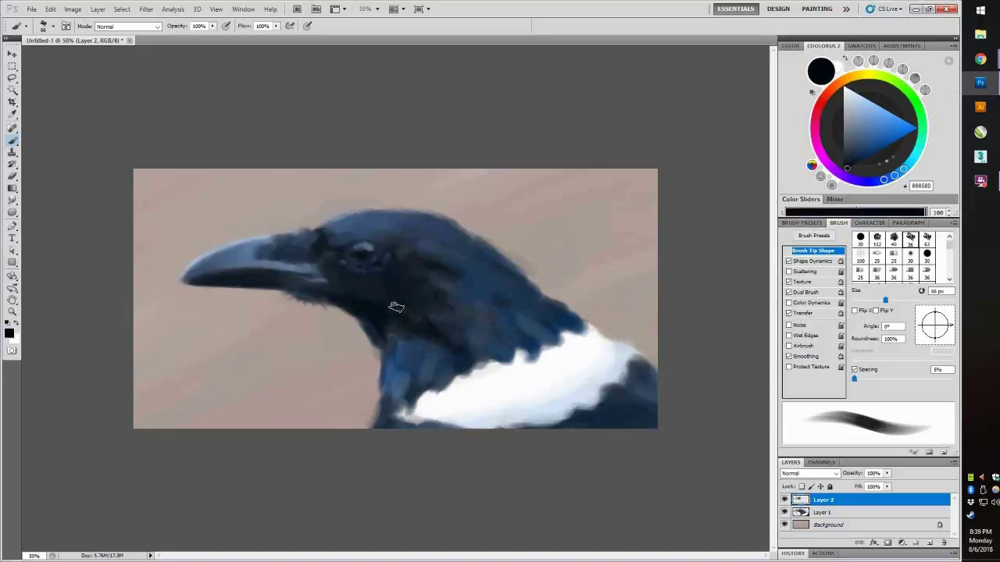
Darken and raise the head's top edge with sampled mid and dark blues.
alt+click(334, 240)
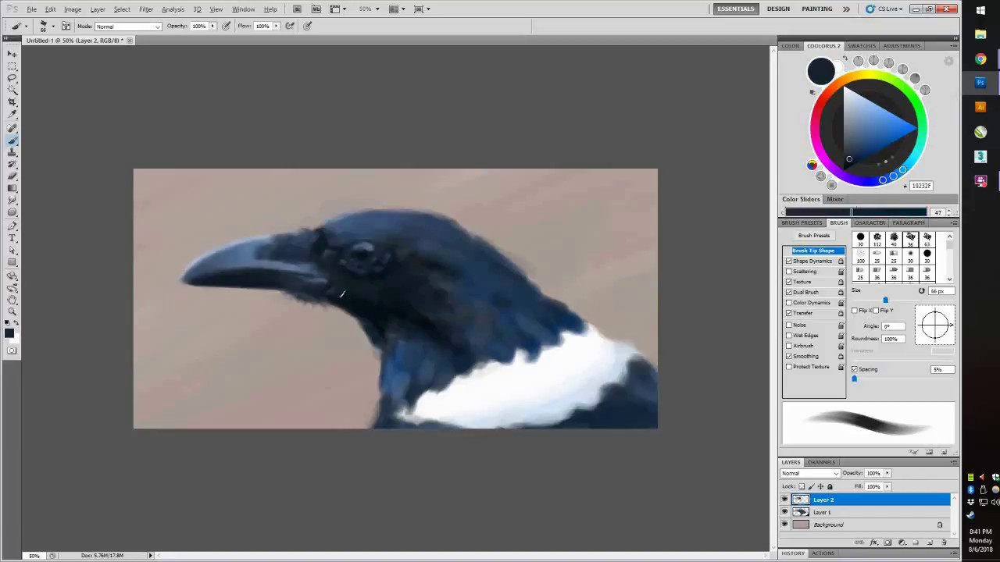
alt+click(419, 281)
alt+click(438, 221)
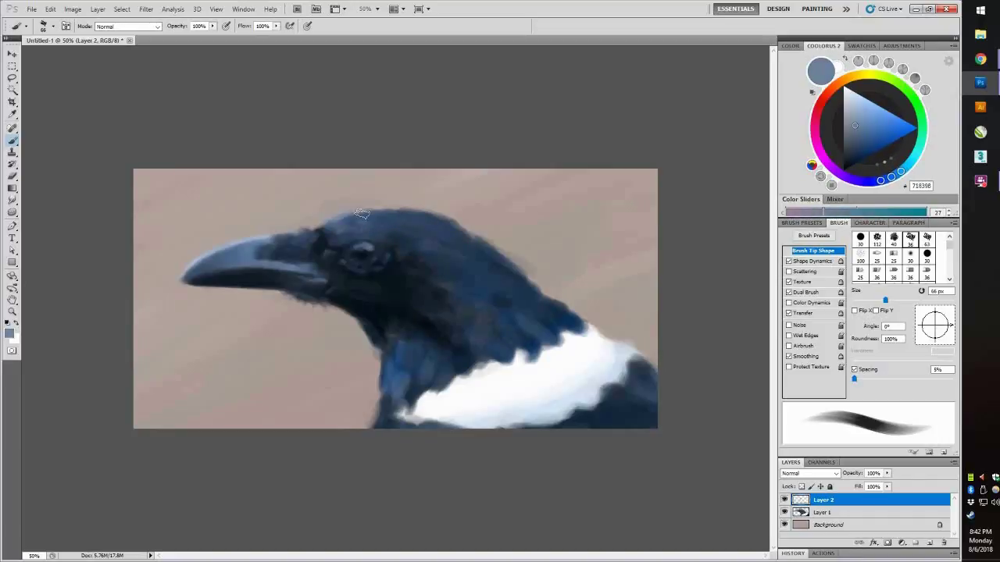
drag(336, 221, 406, 209)
alt+click(429, 239)
alt+click(407, 249)
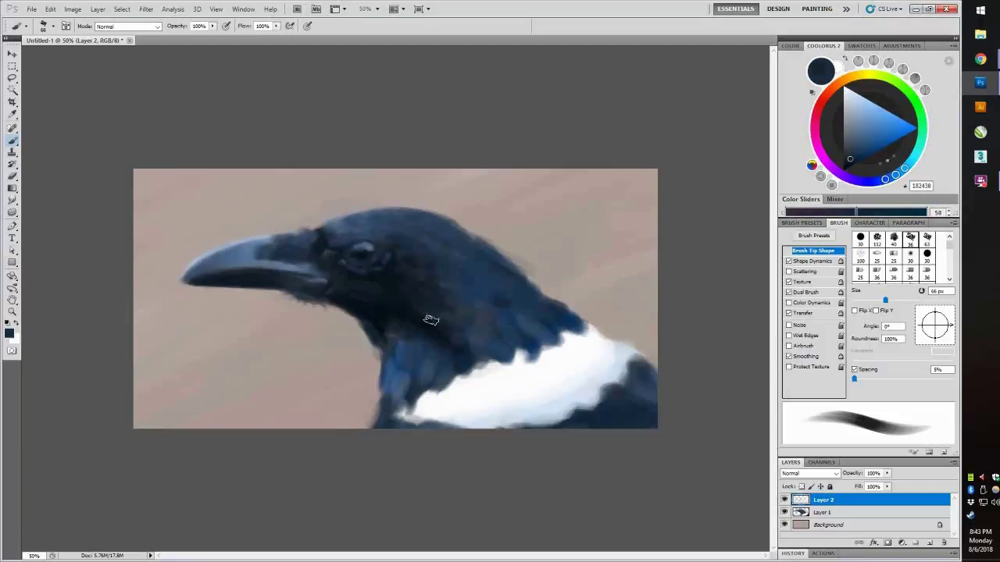
alt+click(351, 327)
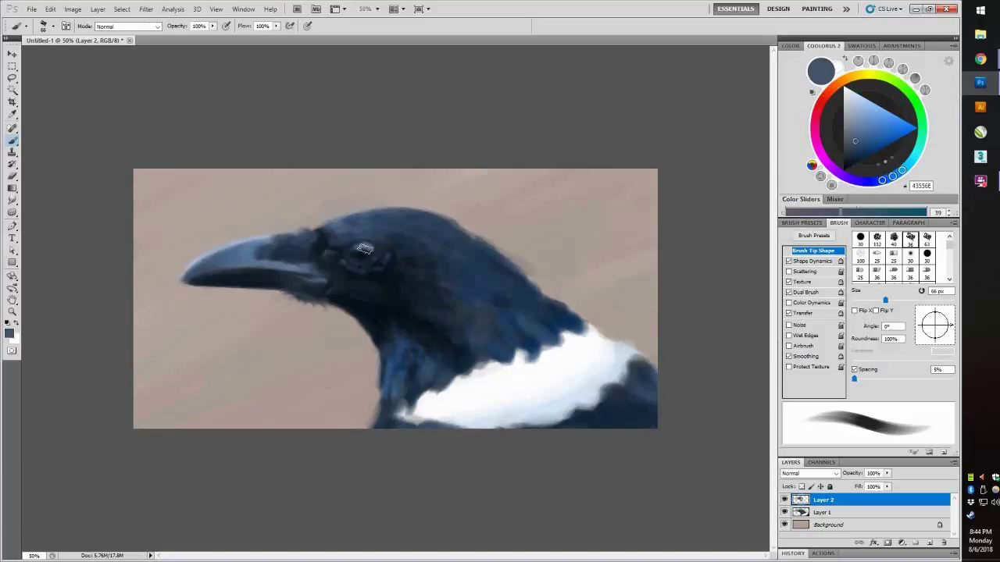
alt+click(363, 251)
alt+click(462, 338)
Shade the head's back edge and neck with sampled dark navy and tan tones.
alt+click(453, 234)
alt+click(508, 250)
alt+click(551, 289)
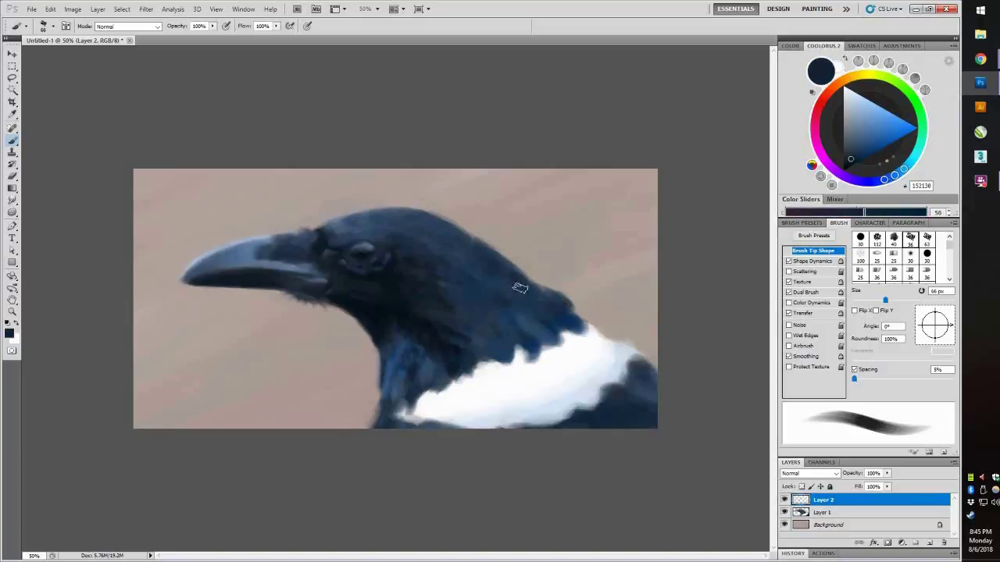
alt+click(552, 285)
alt+click(592, 330)
alt+click(627, 348)
Refine the white collar with white and pale cyan, adding darker accents.
alt+click(618, 379)
alt+click(576, 391)
alt+click(607, 346)
alt+click(599, 346)
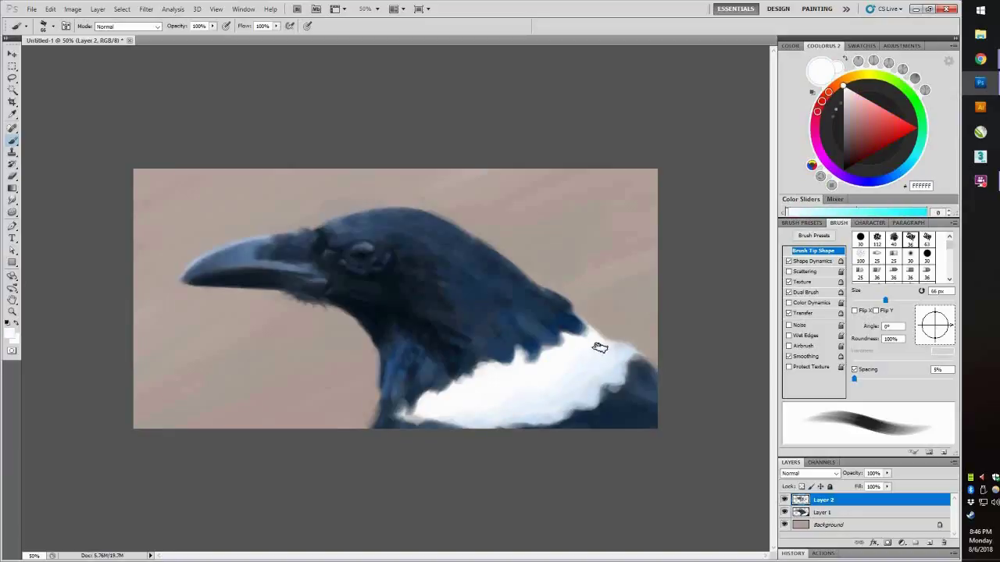
alt+click(603, 342)
alt+click(419, 409)
alt+click(618, 357)
alt+click(602, 362)
Work the collar's lower edge, alternating near-white and dark navy strokes.
alt+click(386, 414)
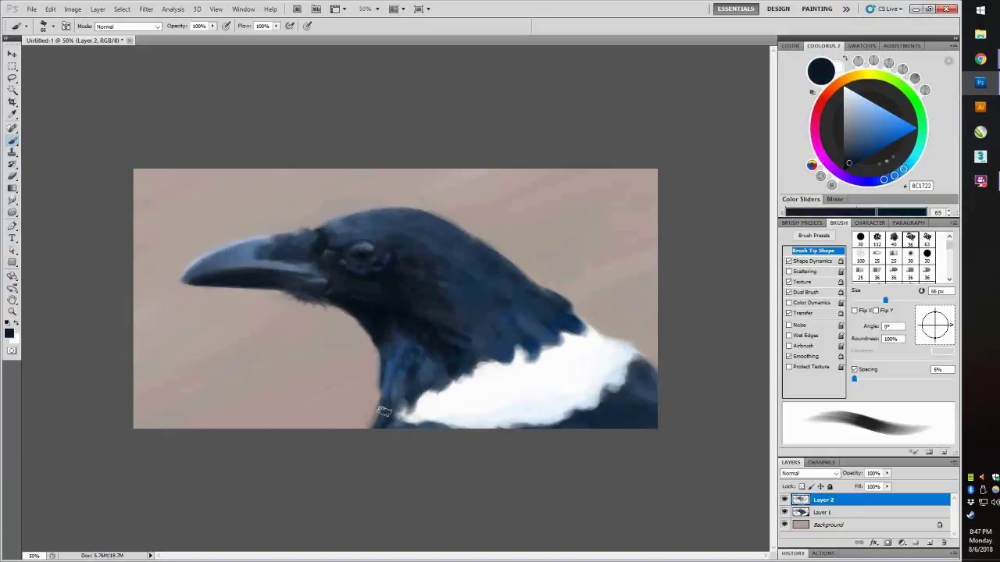
alt+click(400, 414)
alt+click(397, 419)
alt+click(437, 418)
alt+click(441, 428)
alt+click(457, 423)
alt+click(463, 429)
alt+click(447, 426)
alt+click(432, 429)
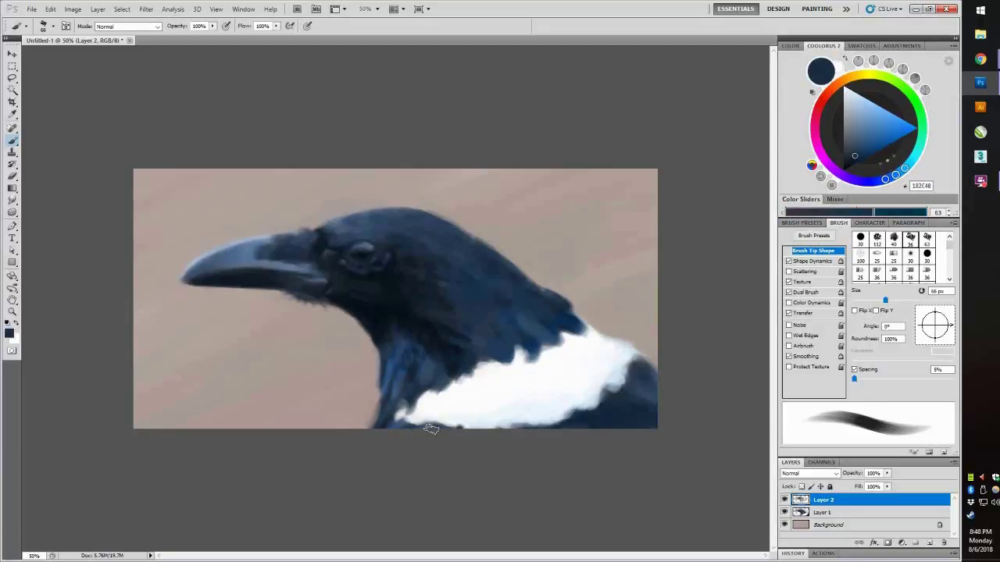
Blend the collar edge into the neck and shade the neck with dark blue.
alt+click(502, 418)
alt+click(488, 415)
alt+click(473, 414)
alt+click(461, 412)
alt+click(447, 408)
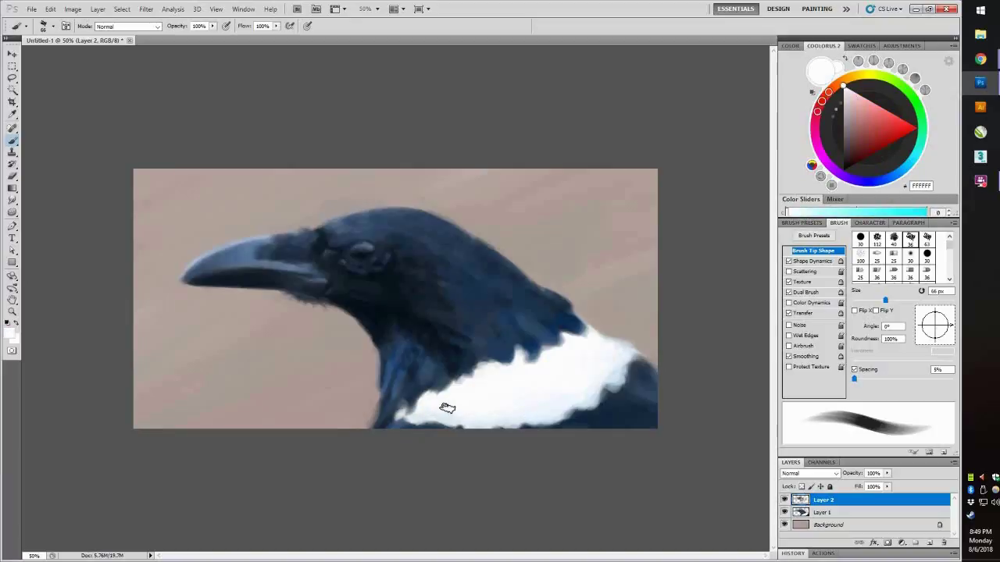
alt+click(397, 402)
alt+click(394, 390)
alt+click(402, 367)
alt+click(431, 372)
Feather the collar's upper edge with near-white and dark blue above it.
alt+click(424, 346)
alt+click(454, 339)
alt+click(462, 382)
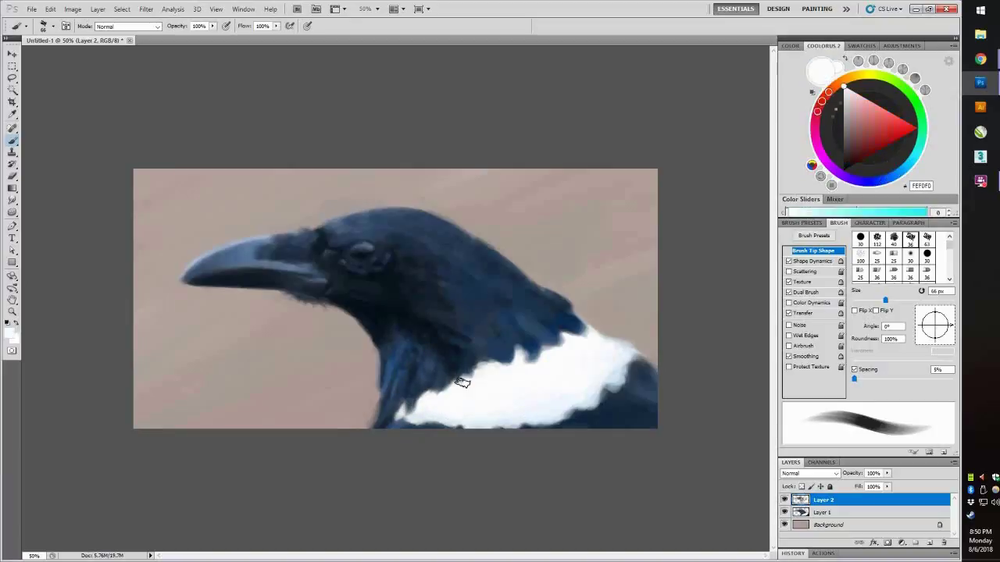
alt+click(523, 356)
alt+click(517, 348)
alt+click(545, 332)
alt+click(545, 334)
alt+click(550, 331)
alt+click(540, 295)
alt+click(531, 303)
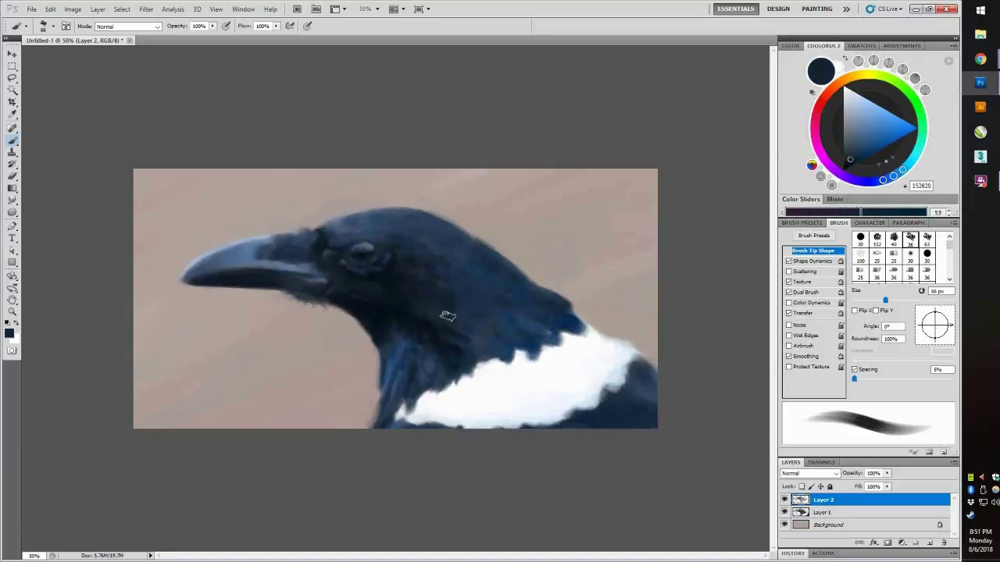
Touch up beige, white and navy around the neck, then fit the painting to the window.
alt+click(590, 321)
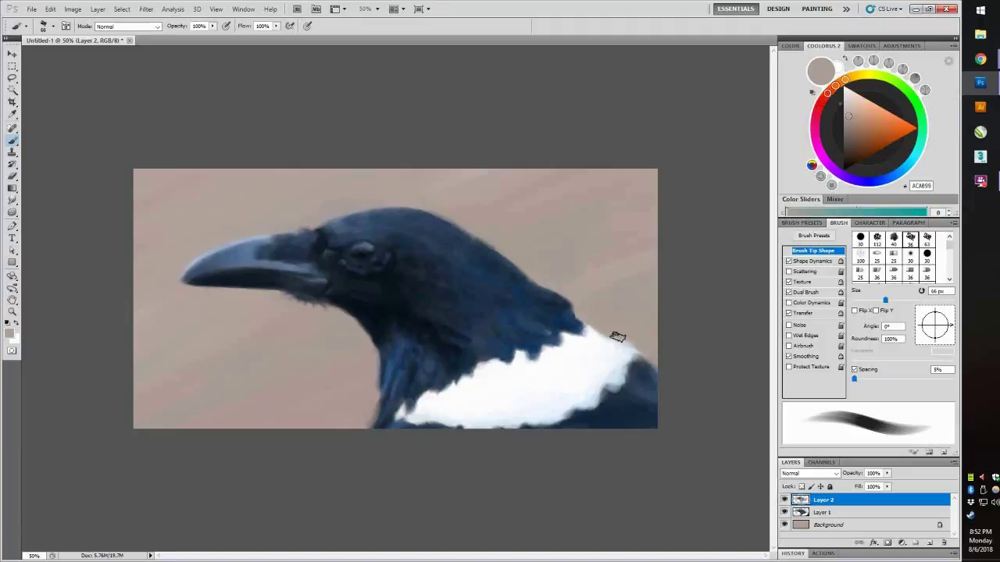
alt+click(598, 338)
alt+click(544, 324)
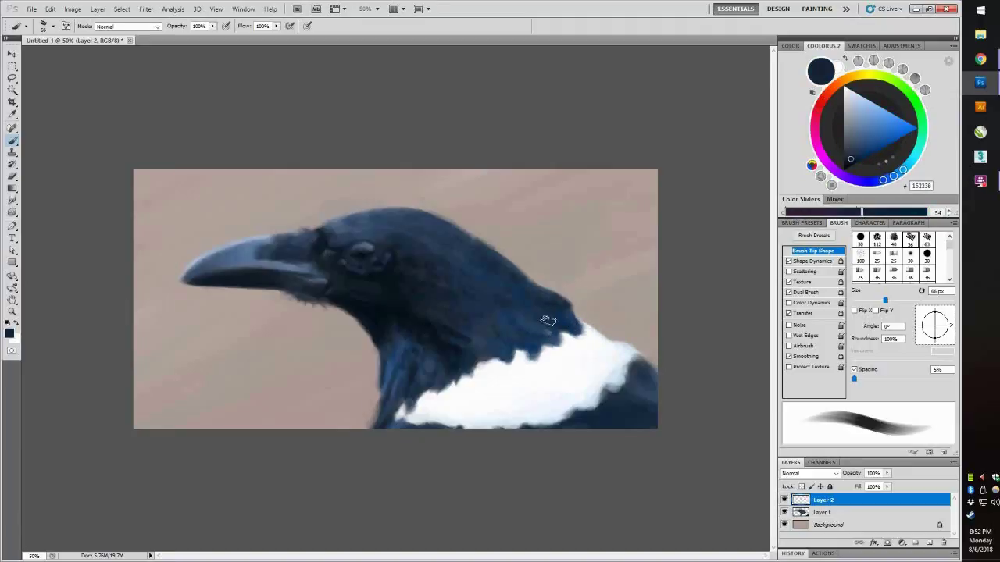
alt+click(392, 256)
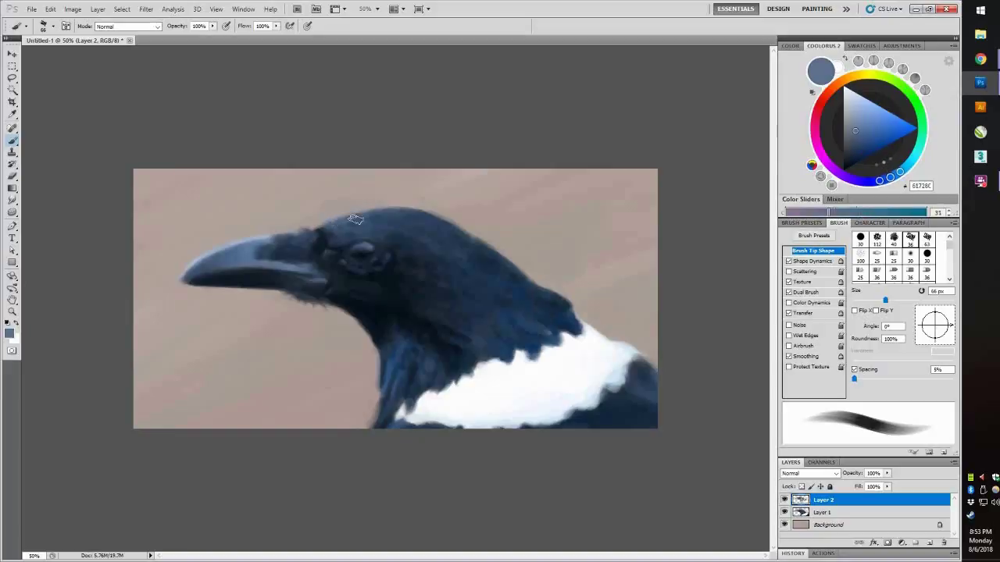
alt+click(650, 387)
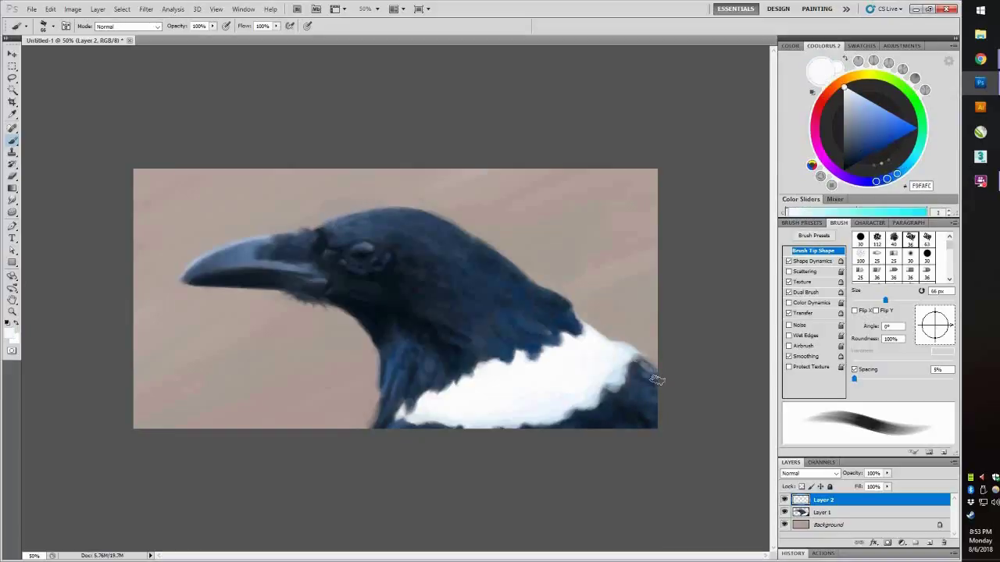
alt+click(603, 395)
key(ctrl+0)
key(ctrl+z)
alt+click(289, 205)
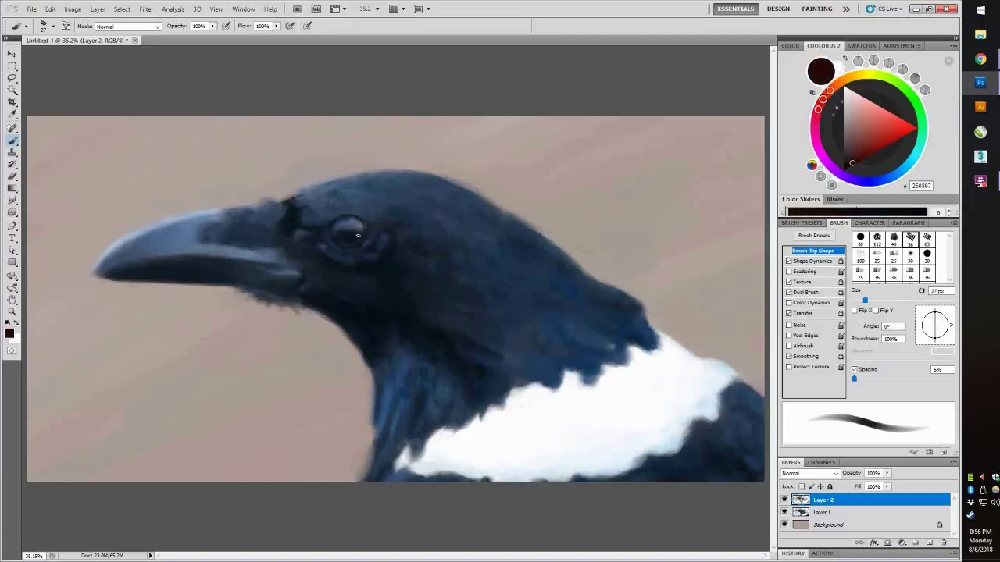
Zoom in close on the eye and sample its dark and blue tones.
drag(883, 189, 878, 185)
scroll(312, 227, up, 3)
alt+click(457, 252)
alt+click(391, 257)
alt+click(457, 234)
alt+click(379, 242)
alt+click(402, 275)
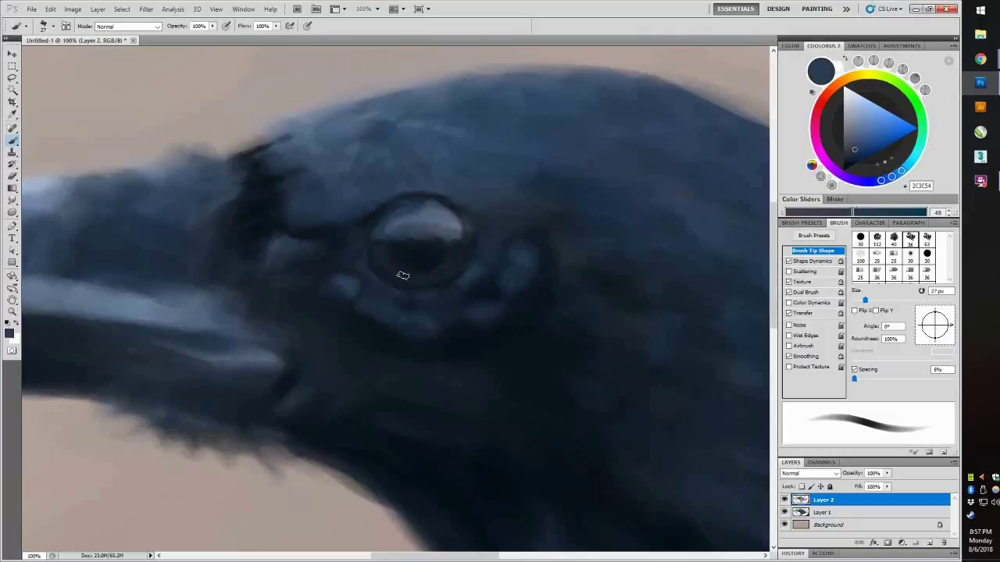
Pick blue-grey highlight tones and darken the eye's upper and right rim.
alt+click(452, 221)
alt+click(440, 211)
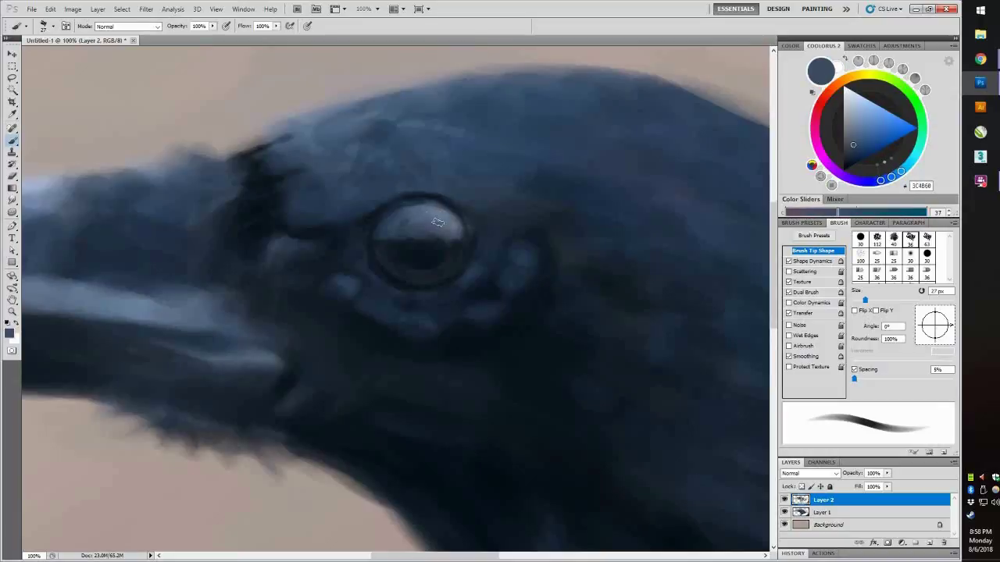
alt+click(414, 223)
drag(378, 207, 489, 220)
alt+click(414, 202)
alt+click(503, 255)
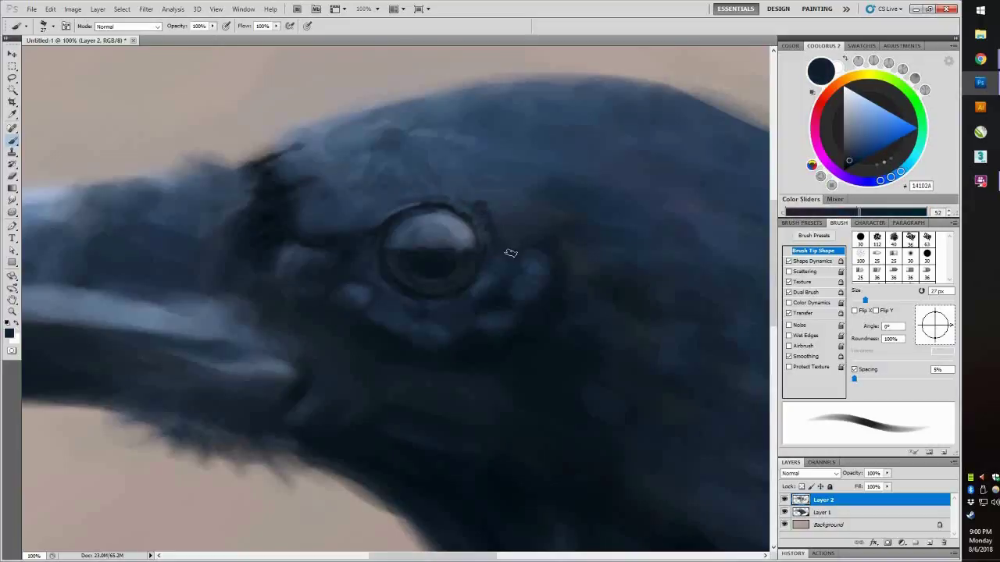
Sample dark, mid and light navy tones from around the eye.
alt+click(383, 288)
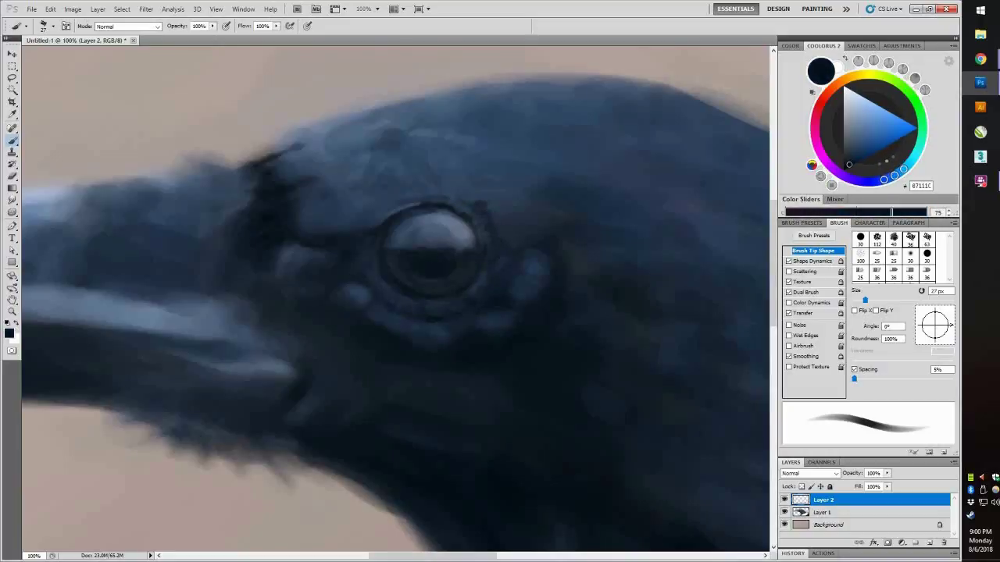
alt+click(493, 257)
alt+click(509, 263)
alt+click(505, 226)
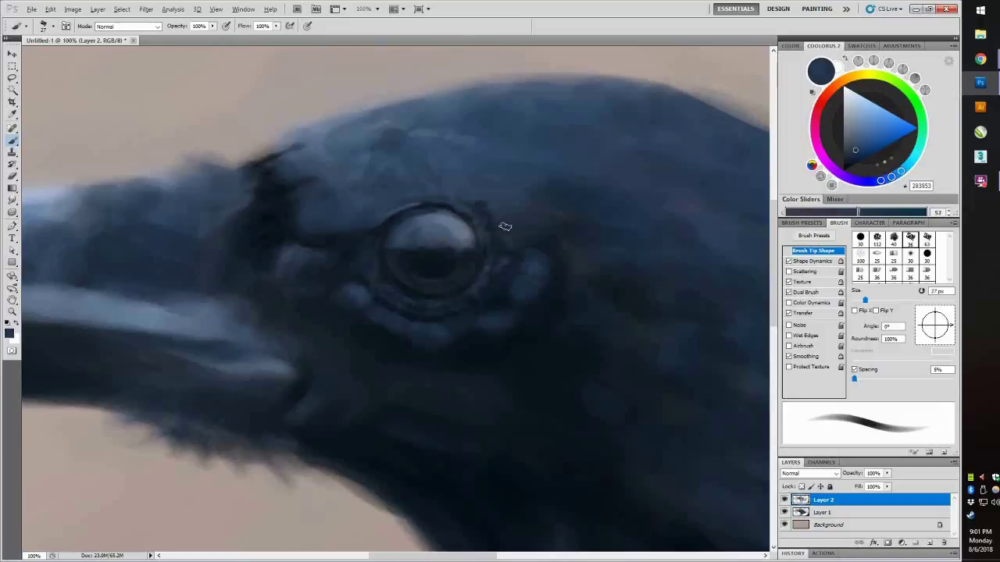
alt+click(543, 266)
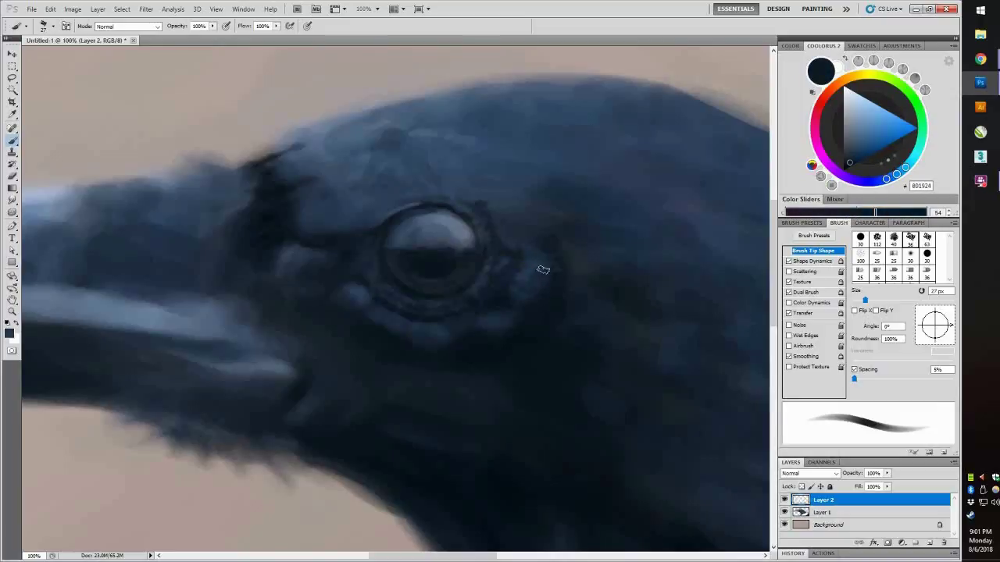
alt+click(560, 287)
alt+click(610, 279)
Reframe around the eye and pick darker navy tones for feather detail.
drag(618, 283, 625, 338)
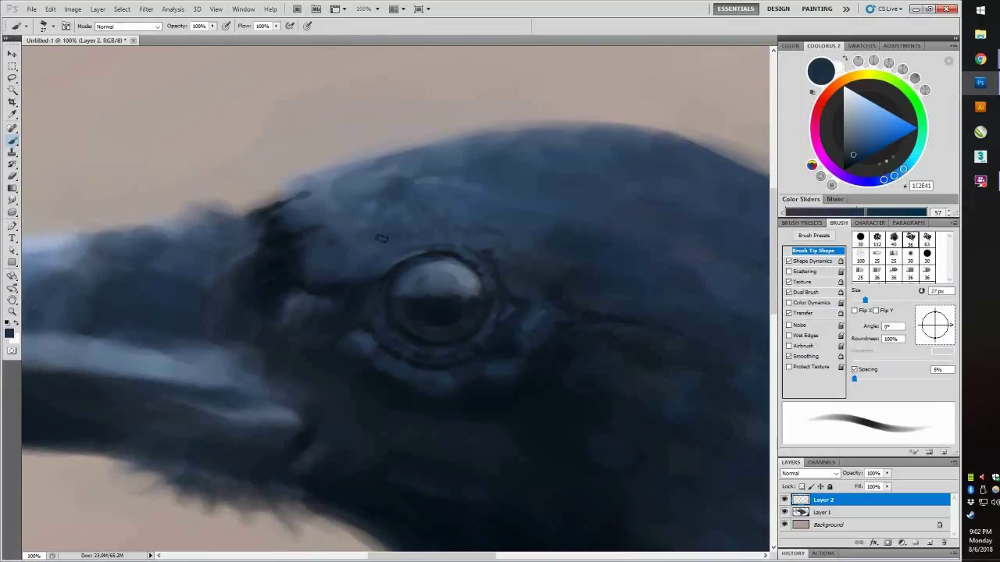
drag(382, 238, 405, 219)
alt+click(455, 302)
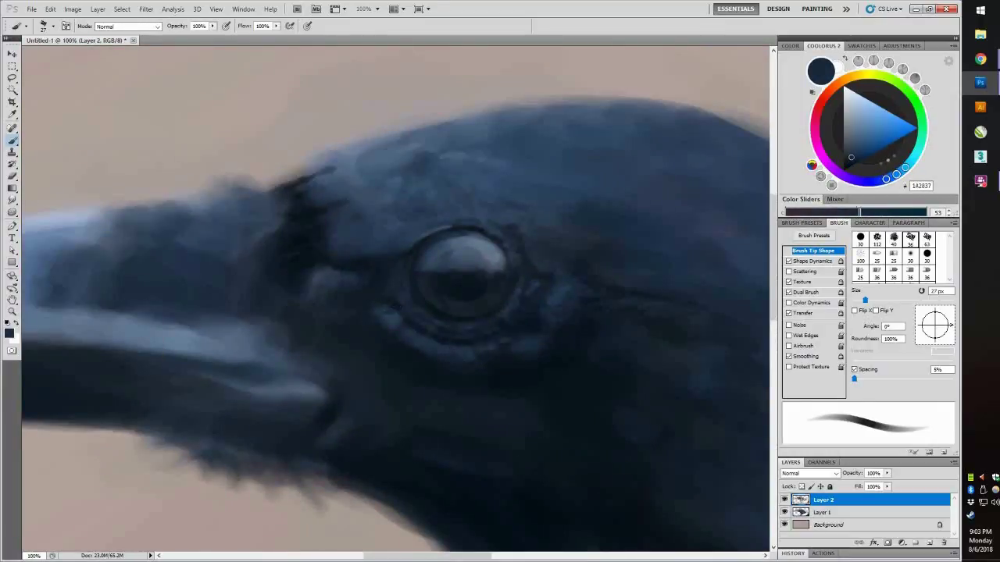
alt+click(496, 344)
alt+click(522, 334)
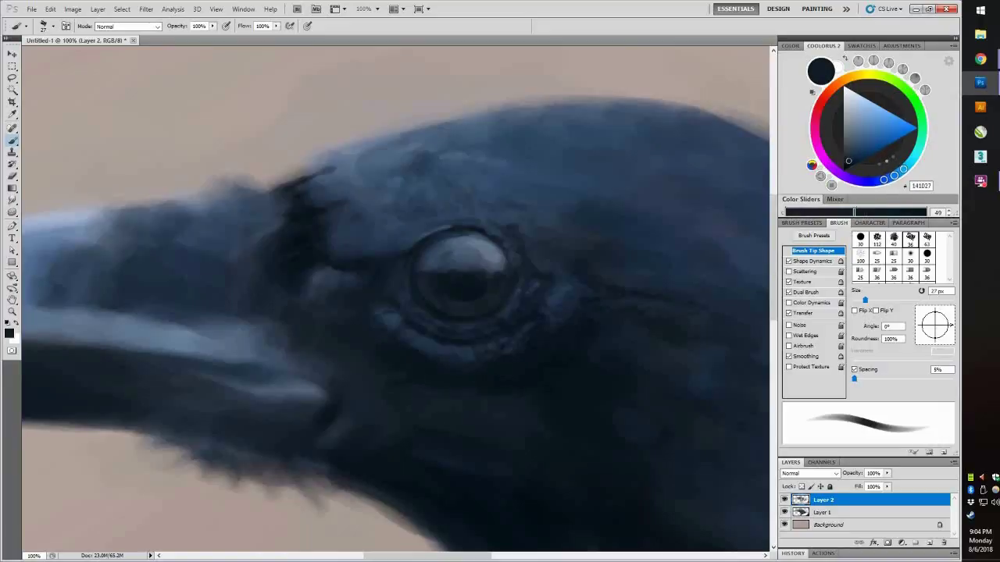
drag(494, 410, 521, 394)
alt+click(521, 395)
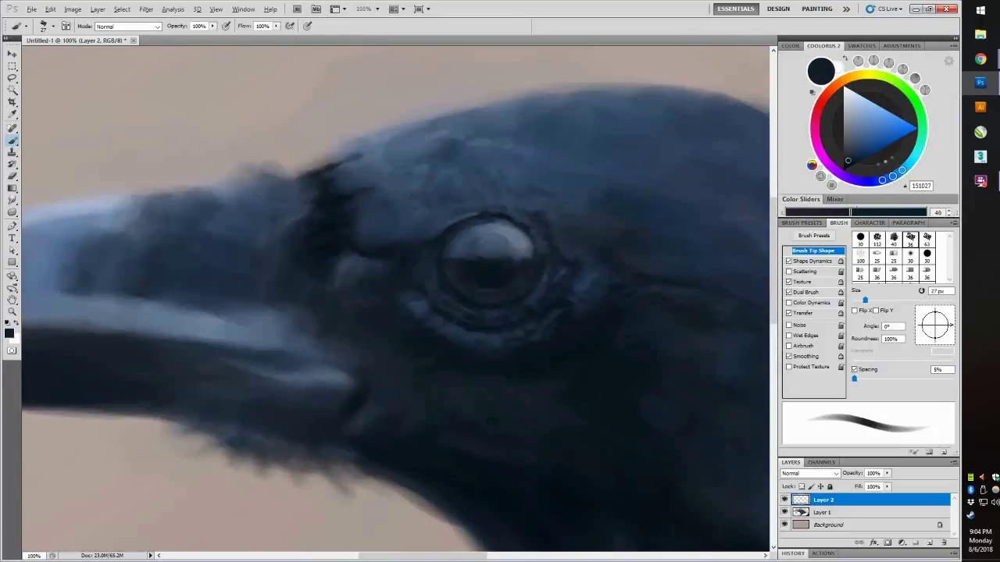
Bring the beak base into view and paint dark feather strokes above it.
alt+click(351, 382)
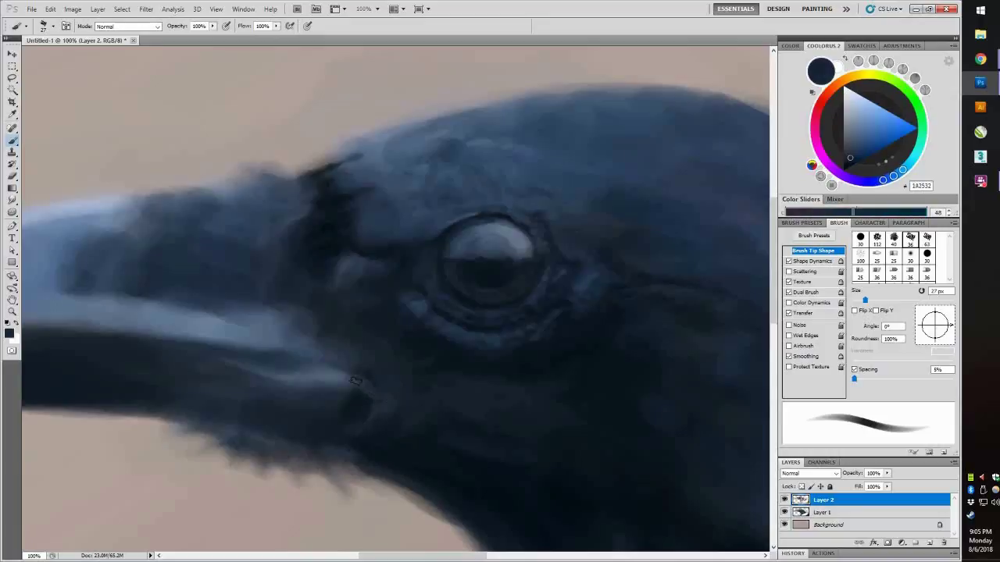
drag(353, 432, 466, 432)
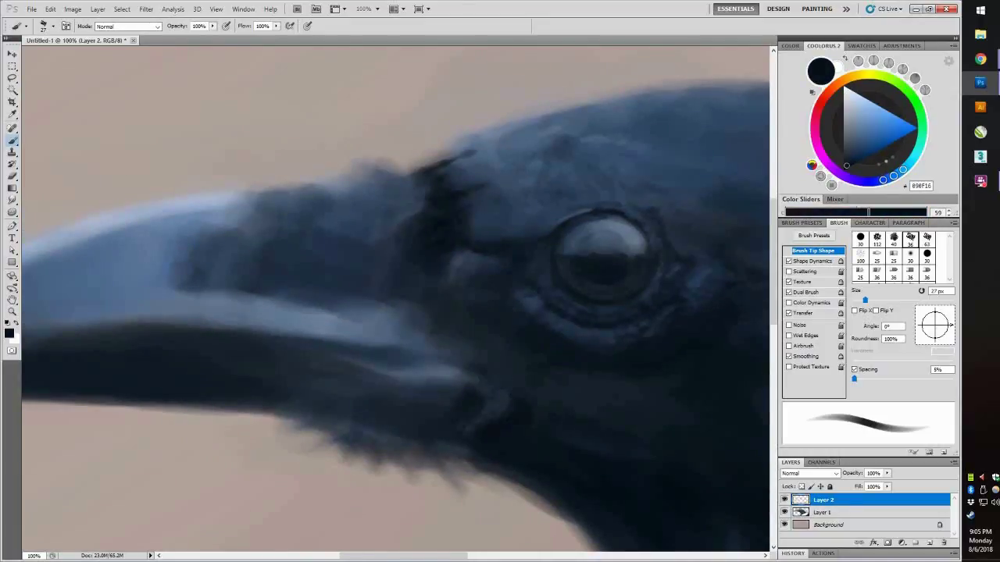
drag(379, 316, 485, 332)
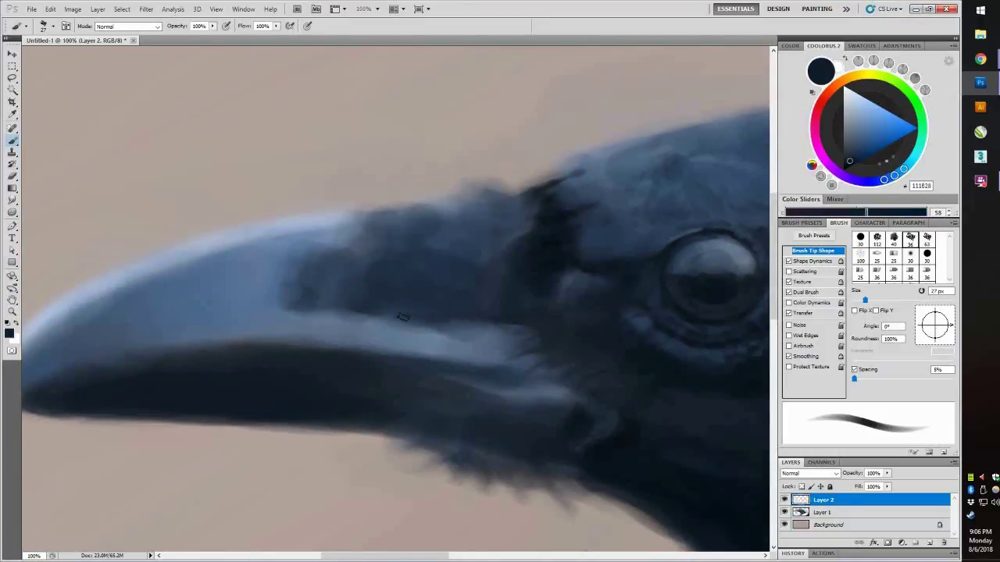
alt+click(422, 295)
mouse_move(504, 197)
mouse_down()
mouse_move(490, 181)
mouse_move(455, 202)
mouse_move(334, 216)
mouse_up()
Smooth the beak's top edge with blue-grey, then add dark strokes along it.
alt+click(504, 173)
alt+click(445, 207)
alt+click(447, 233)
alt+click(460, 229)
drag(461, 229, 371, 233)
alt+click(398, 268)
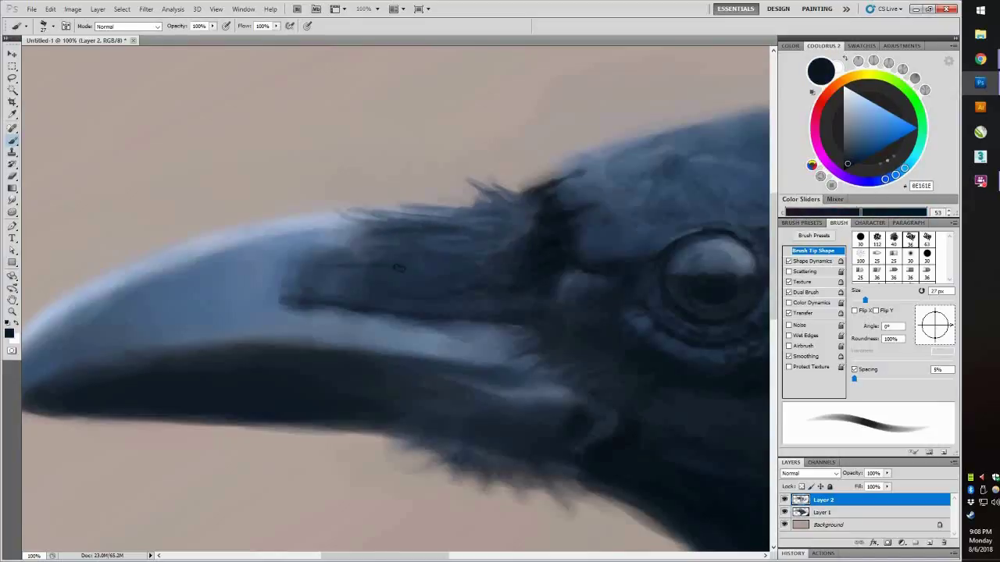
drag(366, 263, 297, 274)
Reframe the beak and sample deep navy and near-black tones.
alt+click(354, 291)
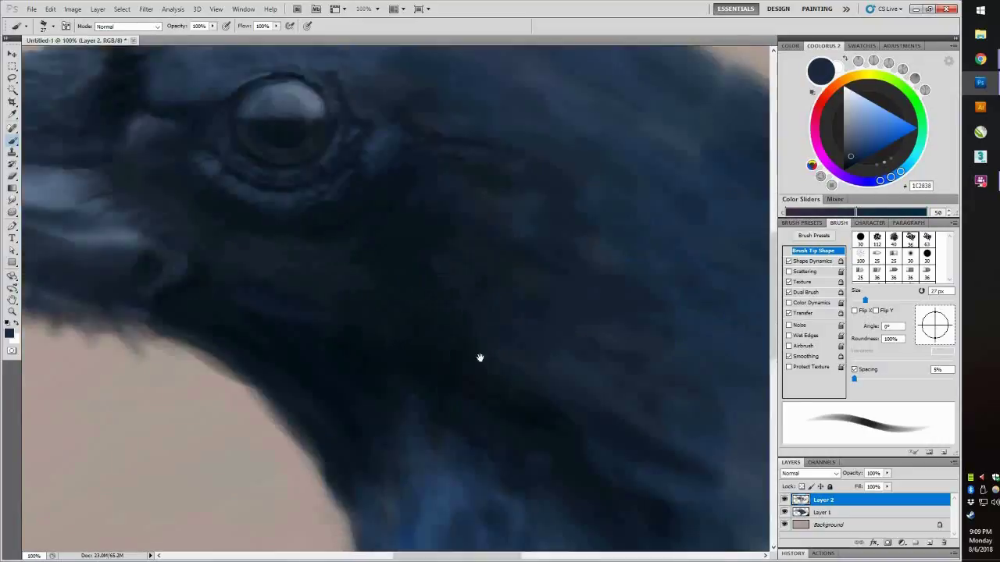
drag(403, 253, 468, 300)
alt+click(517, 357)
alt+click(517, 357)
scroll(538, 341, right, 2)
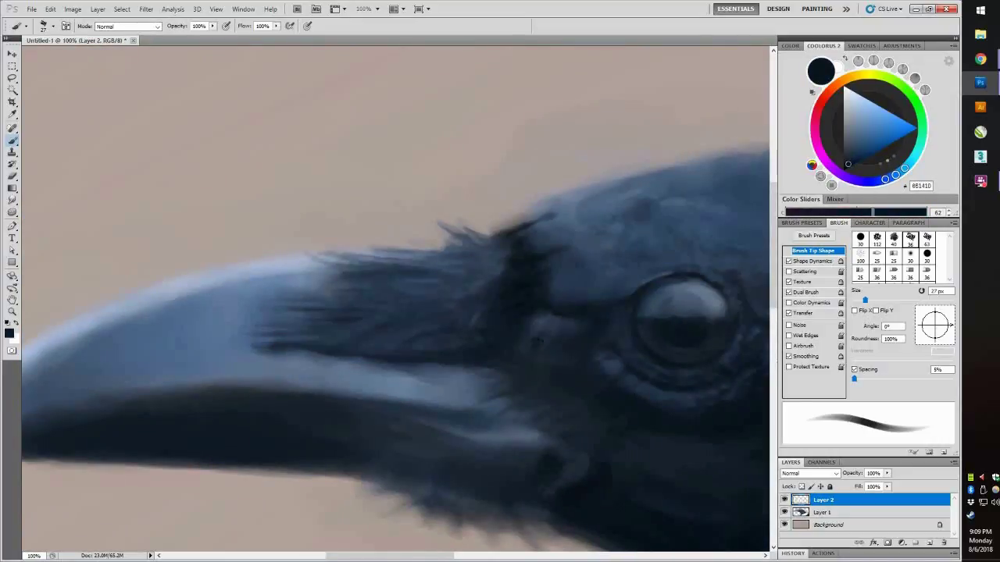
scroll(515, 336, left, 5)
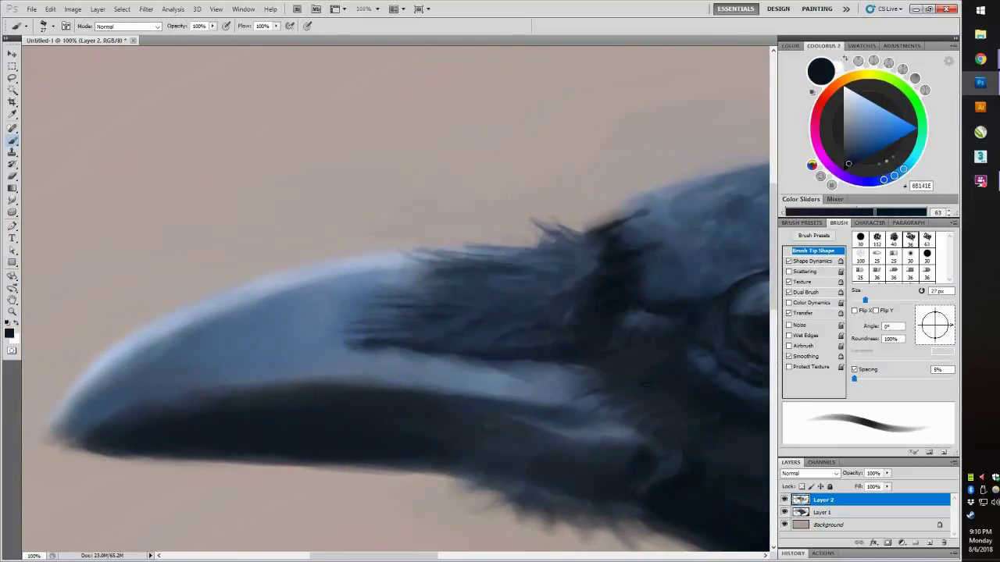
scroll(500, 328, up, 1)
alt+click(480, 322)
Extend the dark beak streaks and paint a light blue highlight along its top.
drag(468, 325, 439, 333)
alt+click(503, 302)
drag(505, 297, 207, 401)
alt+click(511, 300)
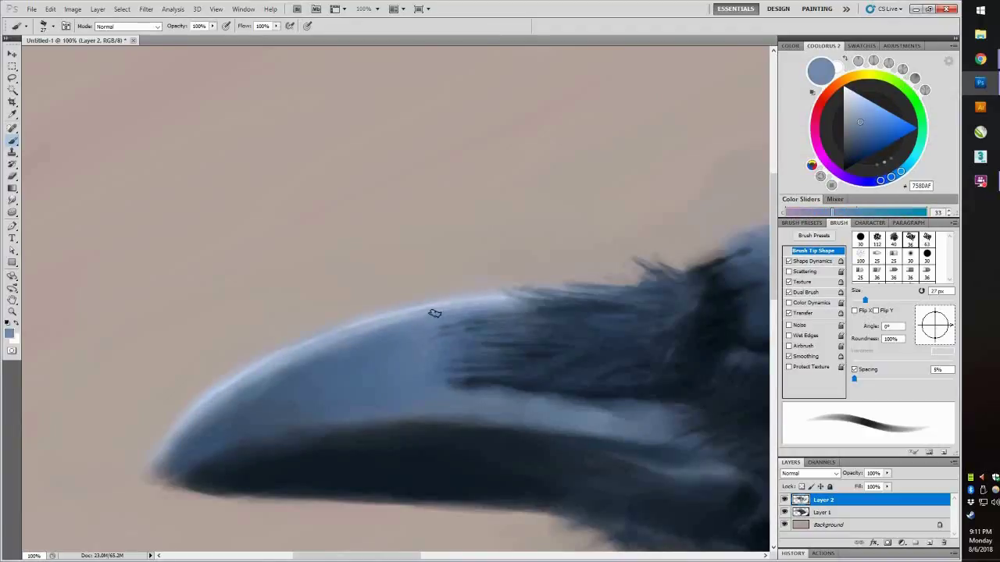
Inspect the beak tip at 200%, return to 100%, and sample dark beak blues.
drag(368, 337, 462, 375)
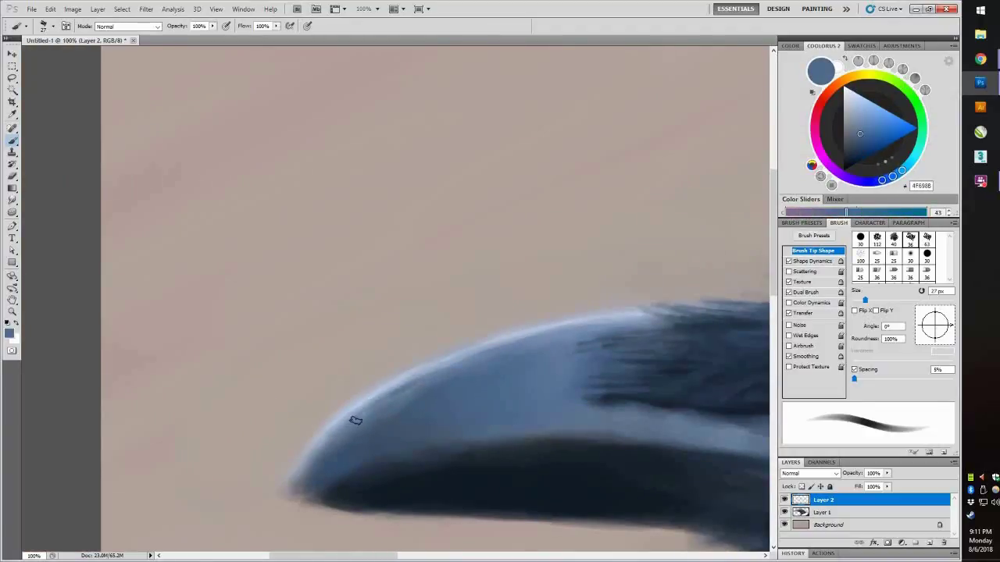
key(ctrl+plus)
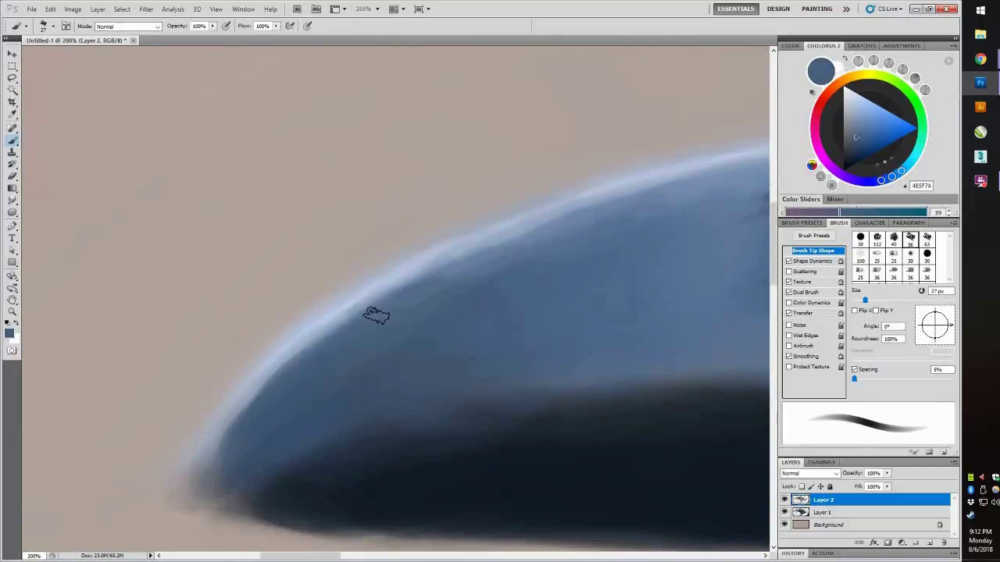
drag(376, 315, 599, 252)
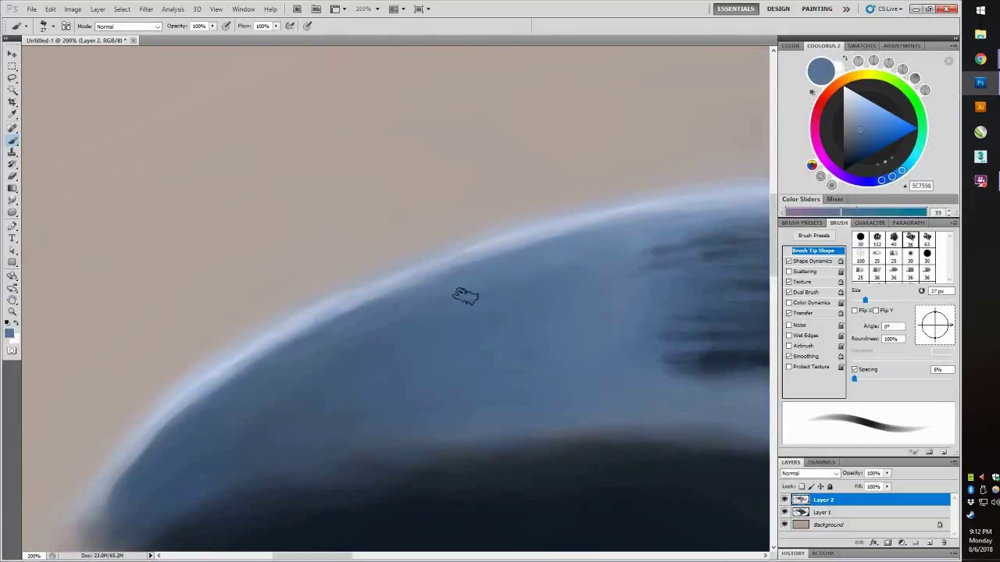
key(ctrl+minus)
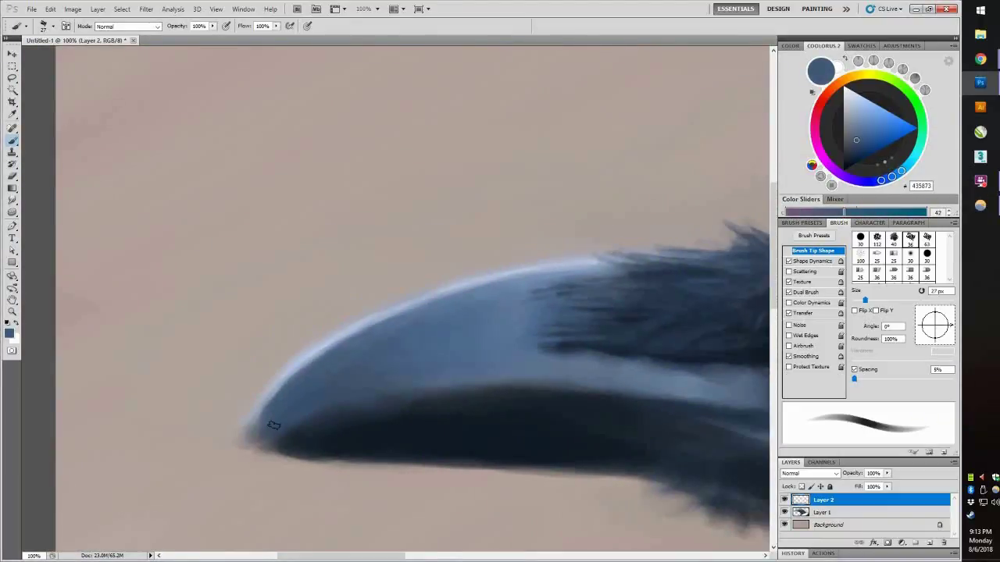
alt+click(262, 413)
alt+click(272, 402)
alt+click(268, 415)
alt+click(278, 410)
alt+click(282, 417)
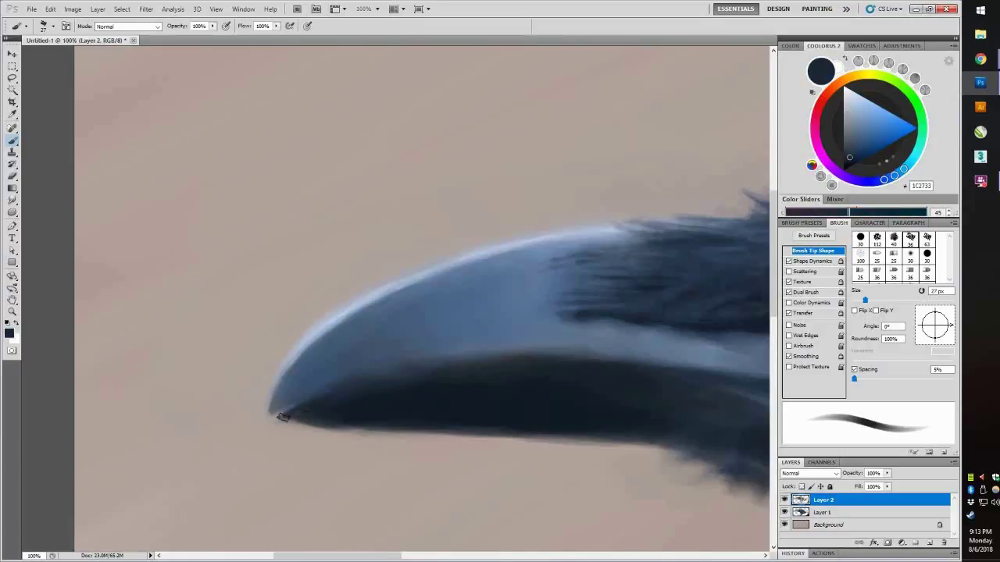
Sample navy and blue-grey beak tones and paint dark shading at the beak base.
scroll(282, 417, right, 2)
alt+click(457, 362)
scroll(354, 383, right, 3)
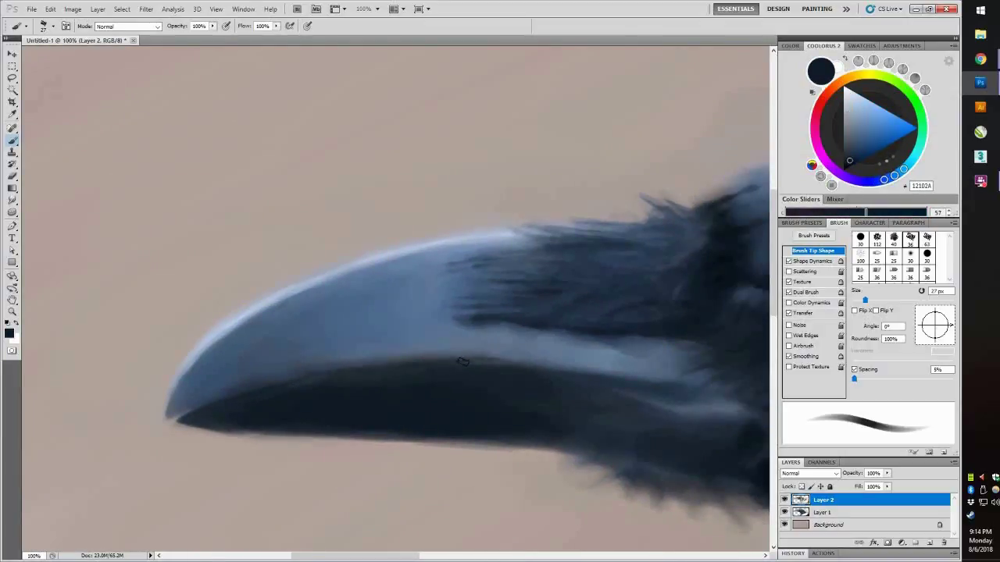
scroll(435, 379, down, 1)
scroll(435, 379, right, 6)
scroll(409, 384, right, 3)
alt+click(578, 369)
scroll(578, 370, left, 4)
scroll(578, 370, left, 4)
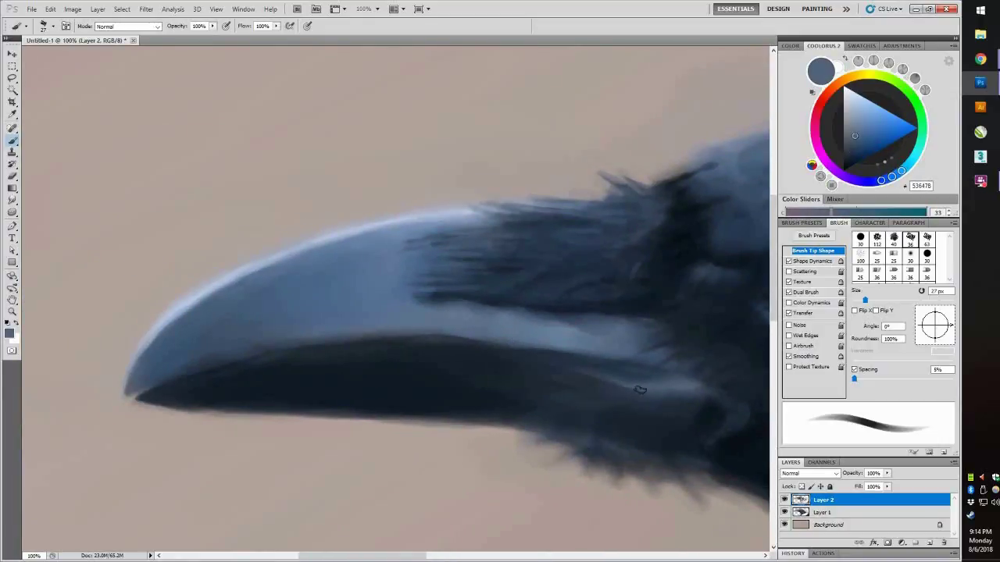
scroll(476, 370, right, 3)
scroll(476, 369, down, 1)
alt+click(476, 369)
alt+click(351, 329)
drag(351, 329, 417, 384)
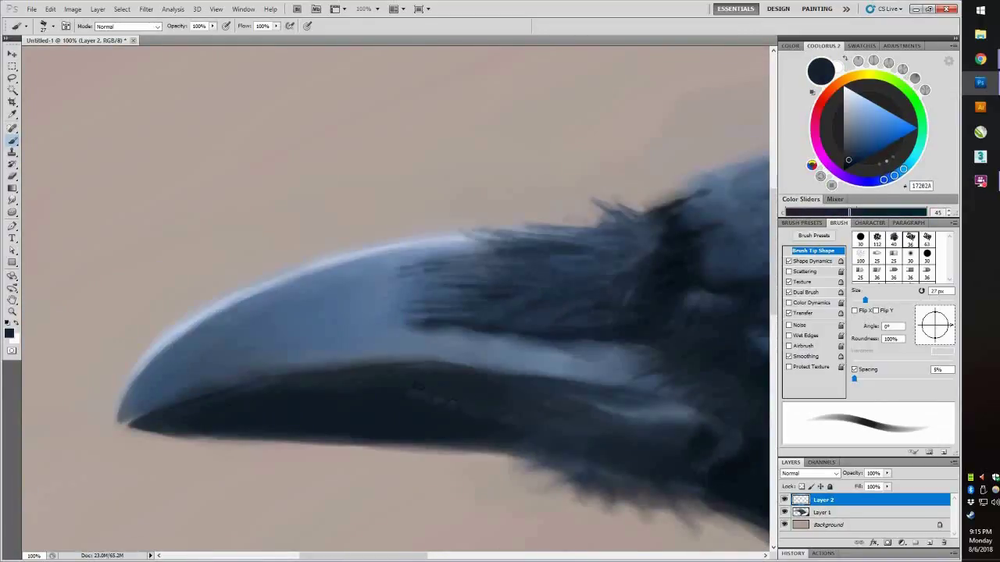
Sample near-black, dark blue-grey and slate-blue tones around the lower beak.
scroll(432, 364, down, 1)
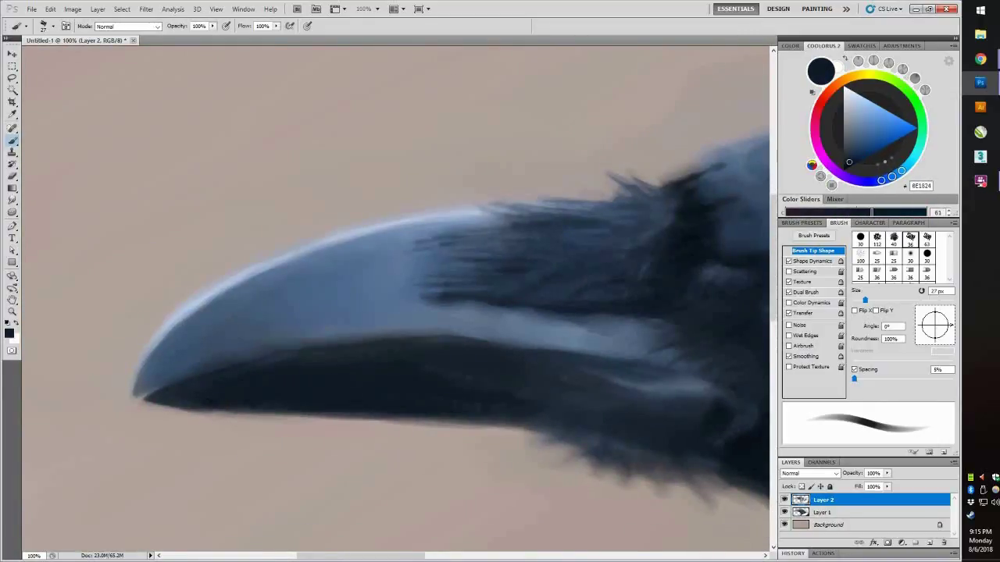
scroll(432, 364, right, 3)
scroll(432, 364, right, 2)
alt+click(432, 364)
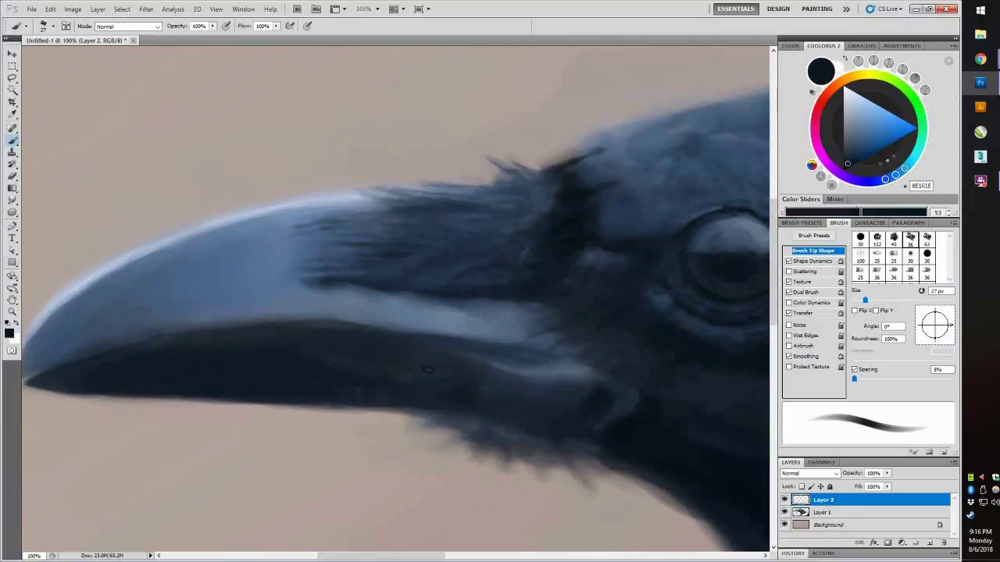
alt+click(429, 368)
scroll(428, 367, down, 2)
scroll(429, 367, right, 3)
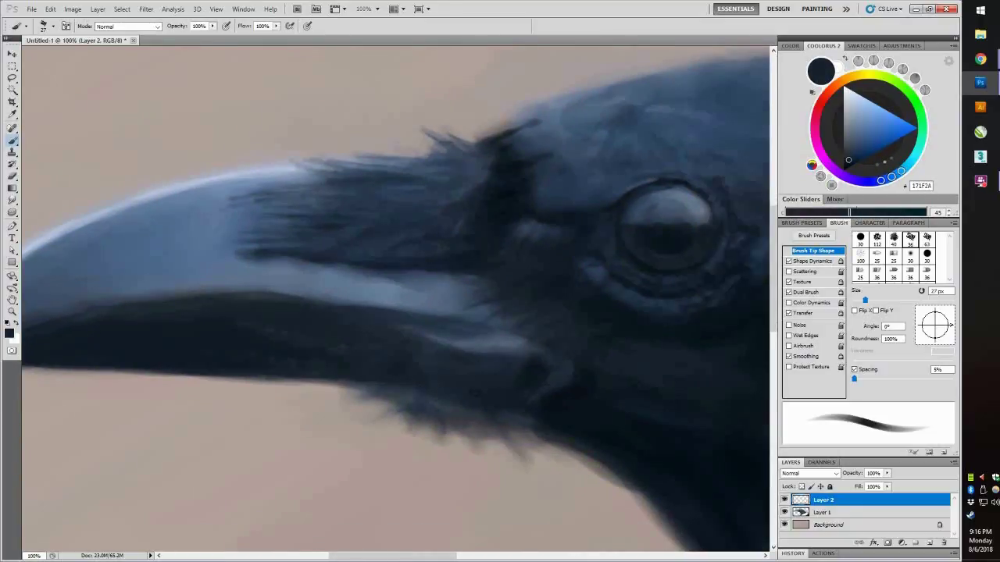
alt+click(464, 376)
scroll(525, 373, down, 2)
scroll(526, 374, left, 3)
alt+click(582, 392)
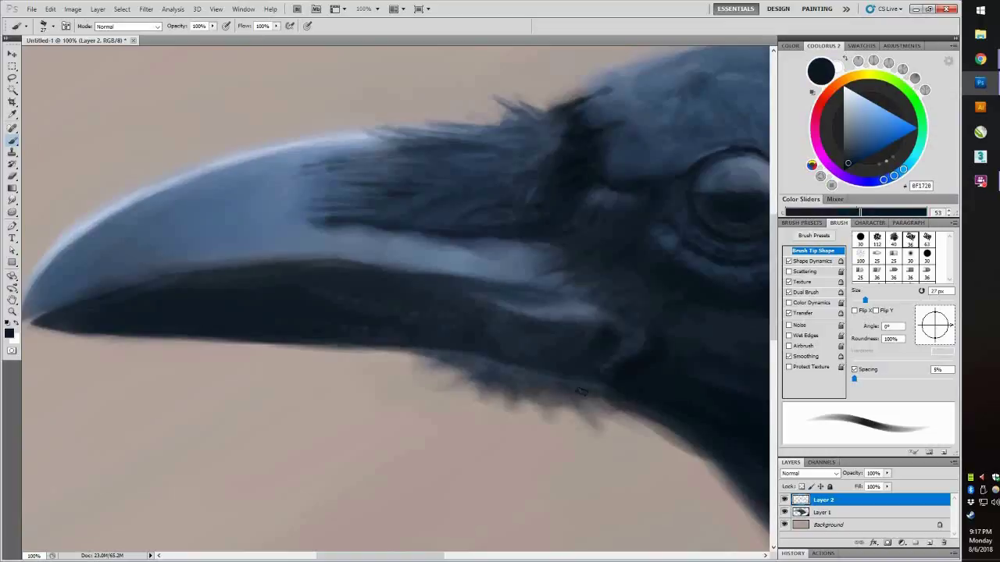
Draw fine dark bristles and strands beneath the beak and chin.
drag(561, 388, 587, 447)
alt+click(573, 418)
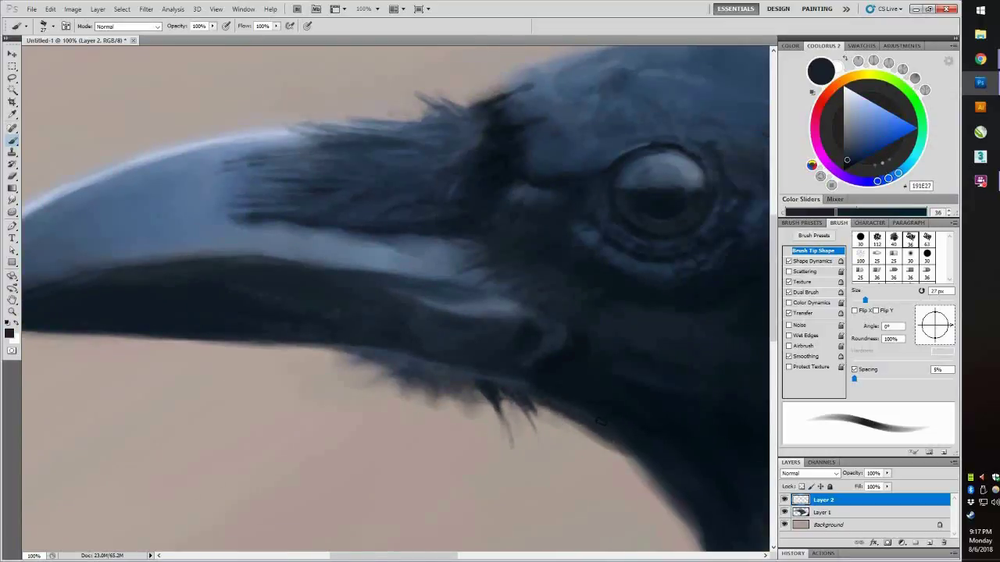
alt+click(435, 365)
drag(525, 401, 524, 428)
alt+click(536, 399)
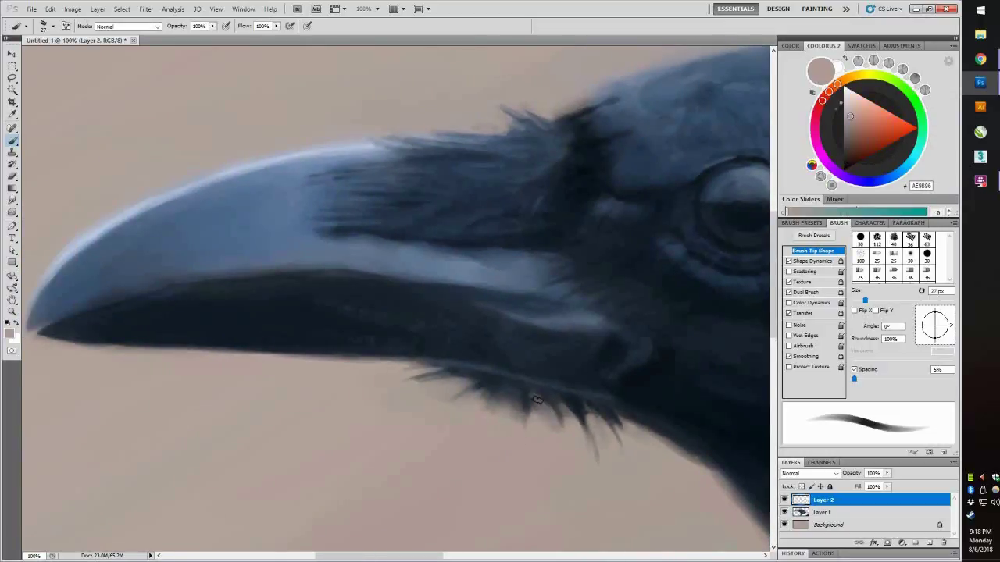
mouse_move(539, 418)
mouse_down()
mouse_move(476, 408)
mouse_move(481, 391)
mouse_up()
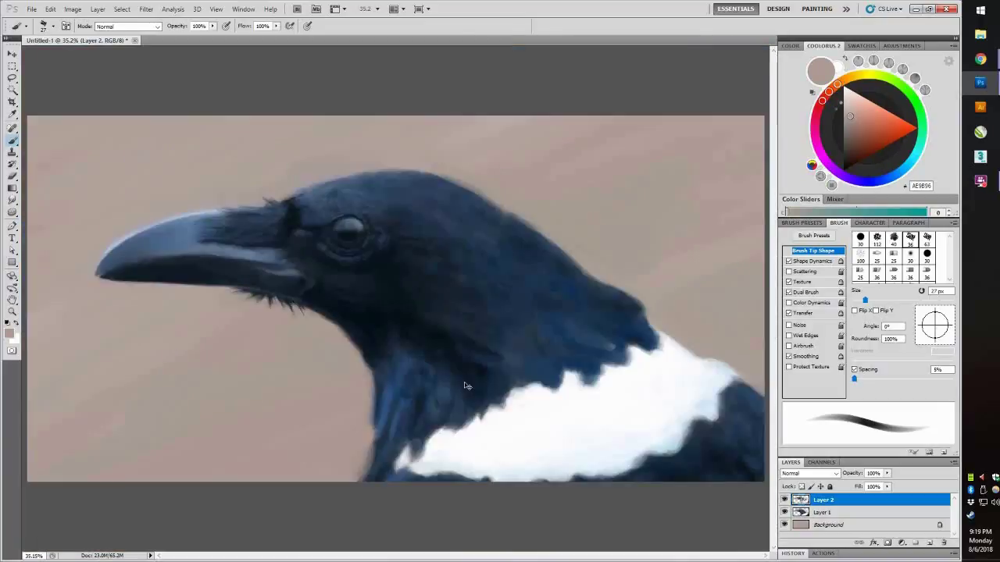
Zoom out to the whole head and pick dark navy and blue-grey crown tones.
alt+click(483, 394)
alt+click(438, 375)
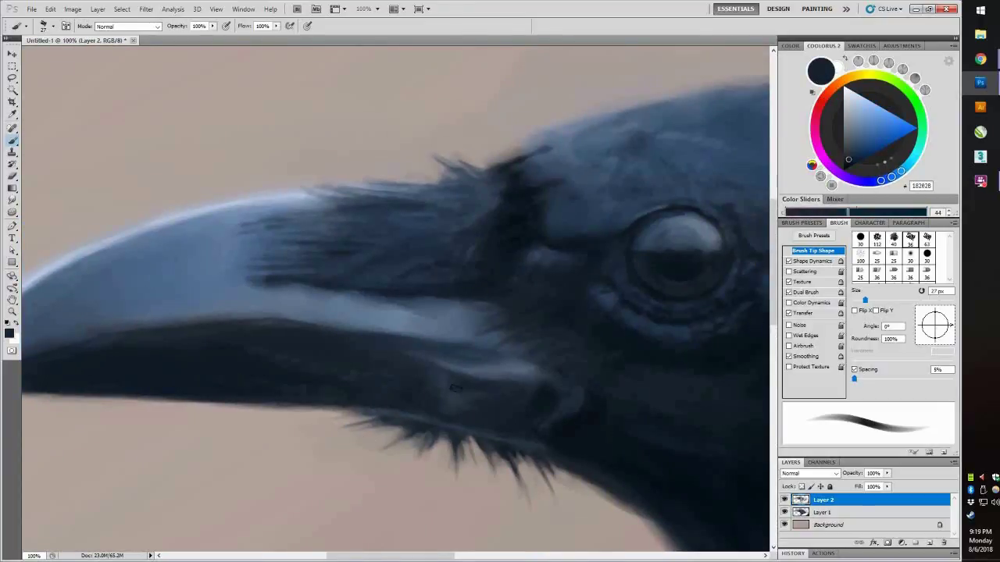
drag(438, 375, 451, 367)
key(ctrl+minus)
alt+click(500, 273)
drag(500, 272, 450, 266)
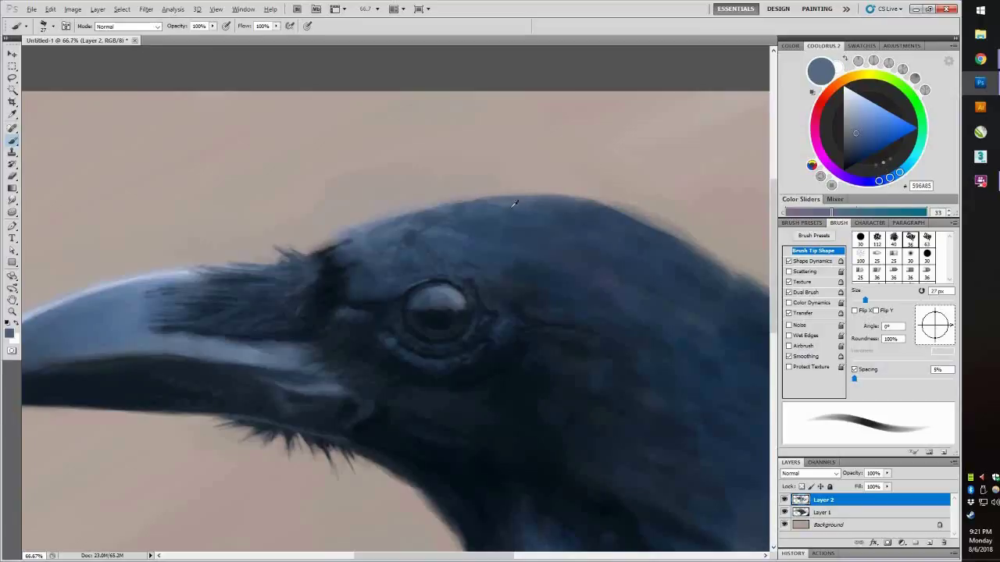
alt+click(450, 266)
alt+click(449, 264)
mouse_move(460, 263)
mouse_down()
mouse_move(461, 212)
mouse_move(531, 169)
mouse_up()
alt+click(531, 169)
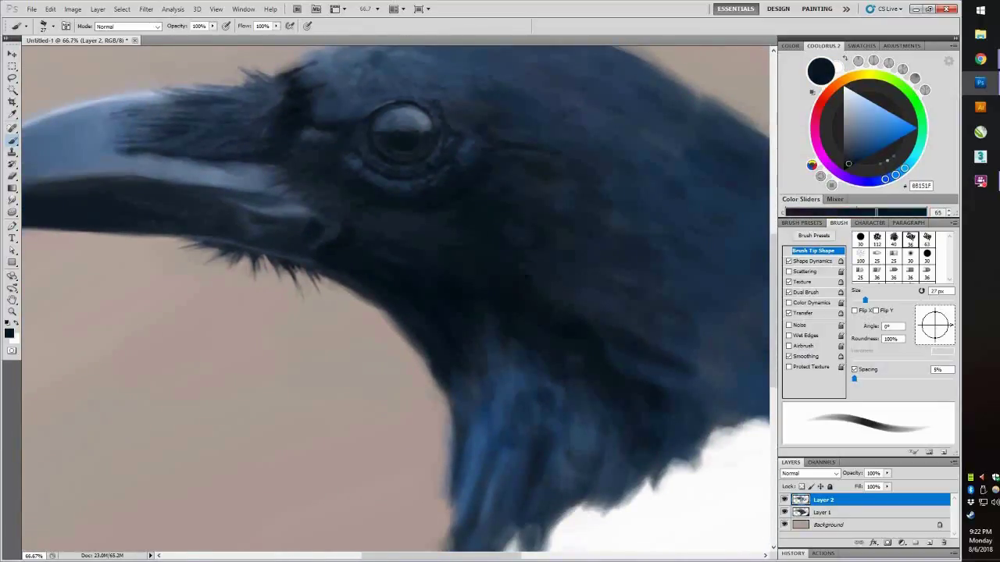
Paint blue feather highlights and dark feather strokes down the neck.
alt+click(495, 354)
drag(578, 468, 527, 409)
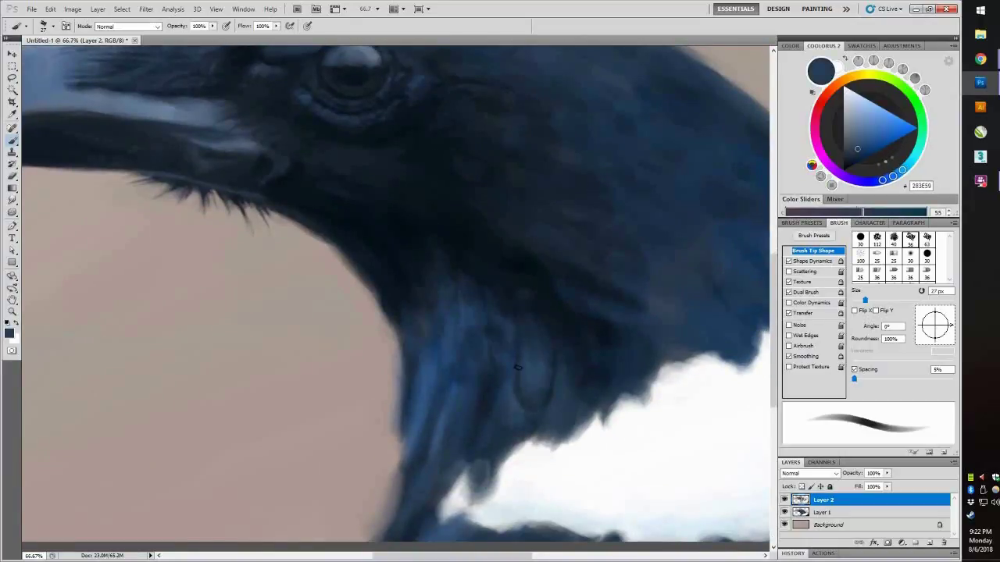
drag(440, 474, 481, 384)
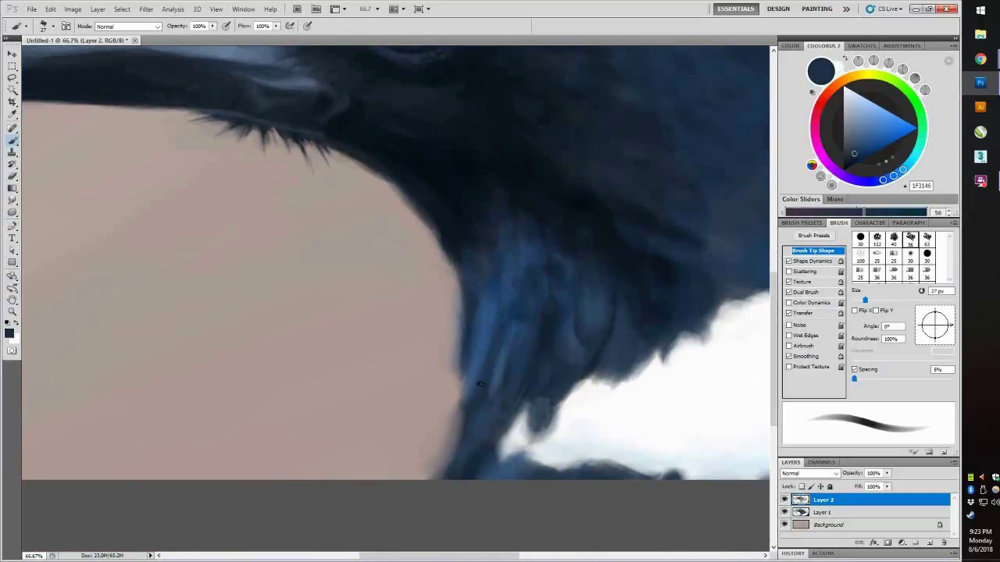
drag(522, 321, 523, 371)
alt+click(522, 371)
drag(474, 437, 469, 352)
alt+click(600, 331)
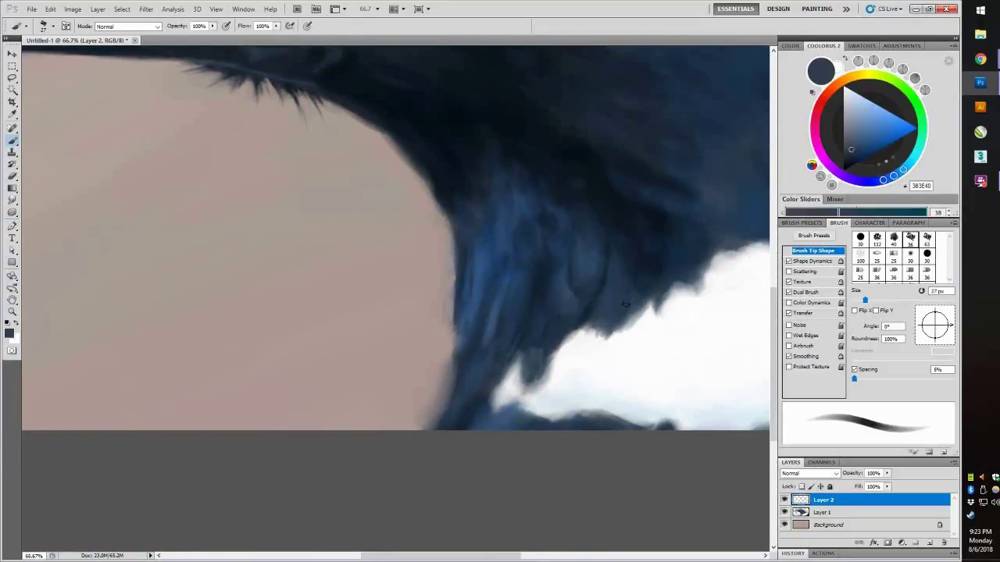
drag(600, 331, 410, 472)
mouse_move(545, 276)
mouse_down()
mouse_move(603, 304)
mouse_move(473, 320)
mouse_up()
Shade the nape with purple-navy and dark blue feather texture plus slate-blue highlights.
drag(358, 98, 425, 191)
alt+click(425, 191)
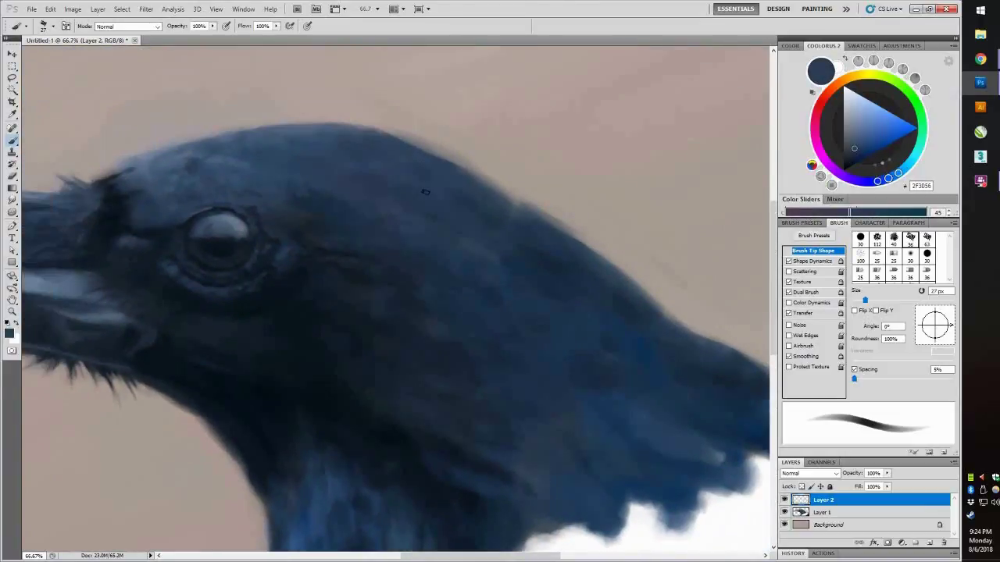
drag(372, 135, 443, 153)
mouse_move(663, 285)
mouse_down()
mouse_move(596, 310)
mouse_move(485, 232)
mouse_up()
alt+click(486, 232)
drag(490, 356, 453, 278)
alt+click(454, 278)
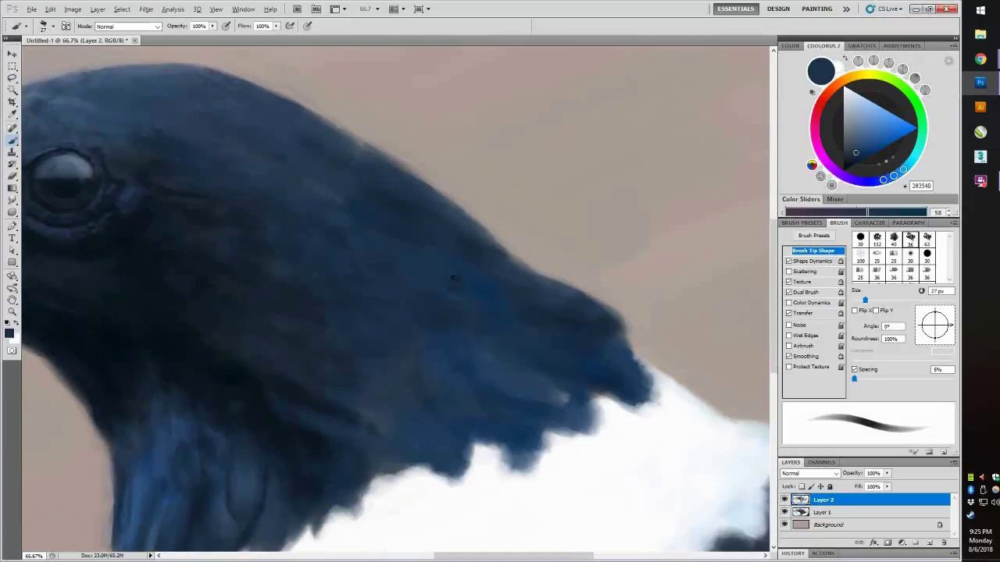
alt+click(618, 320)
drag(644, 372, 593, 281)
Paint white into the collar edge and pick dark blues from the lower neck.
alt+click(546, 346)
mouse_move(547, 346)
mouse_down()
mouse_move(576, 320)
mouse_move(625, 305)
mouse_move(586, 312)
mouse_move(636, 380)
mouse_up()
alt+click(585, 313)
alt+click(479, 329)
mouse_move(449, 315)
mouse_down()
mouse_move(451, 271)
mouse_move(475, 362)
mouse_up()
alt+click(452, 271)
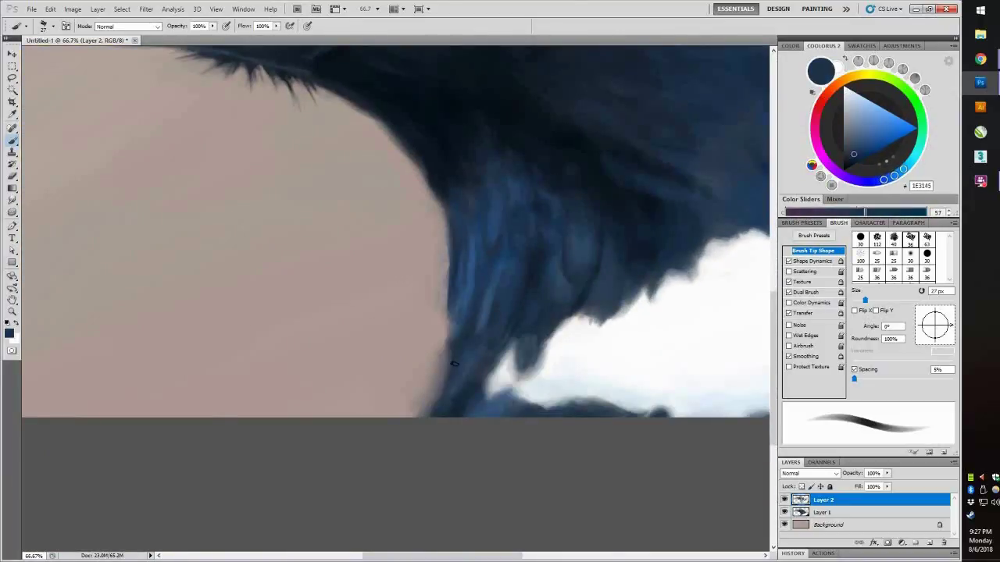
Soften the neck-collar edge with grey-blue, white and dark navy strokes.
alt+click(417, 381)
alt+click(461, 359)
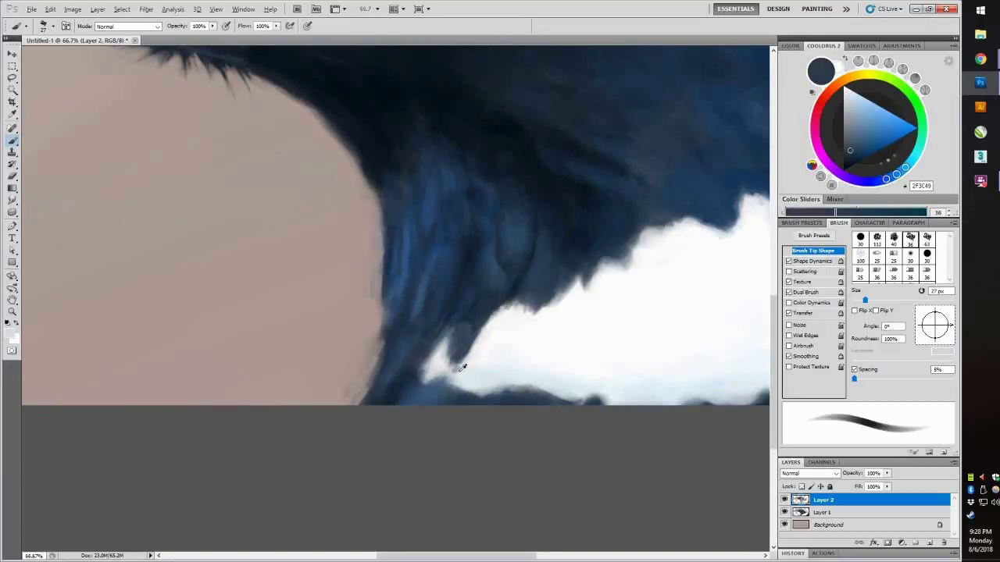
drag(520, 298, 328, 385)
alt+click(328, 385)
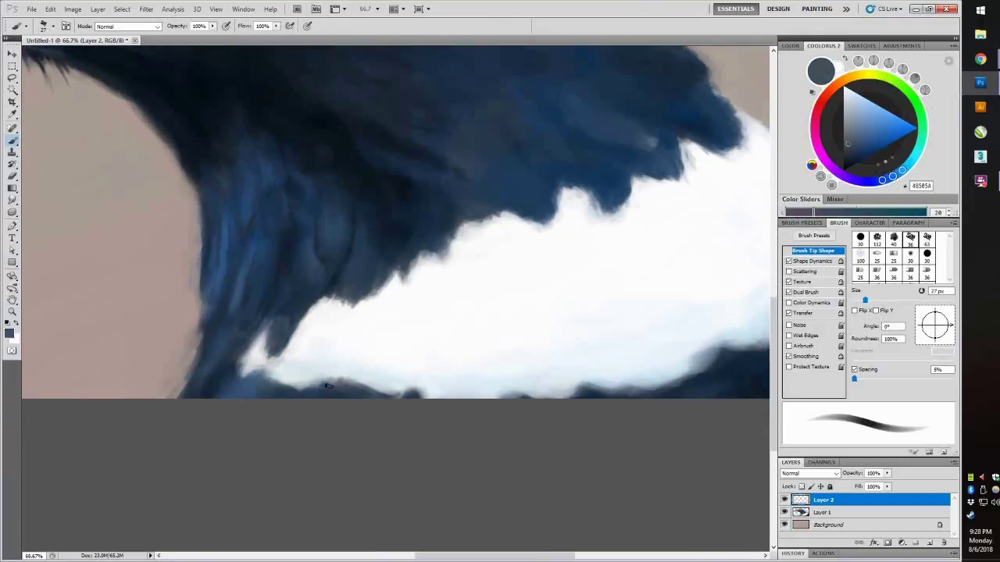
drag(424, 384, 307, 360)
alt+click(514, 322)
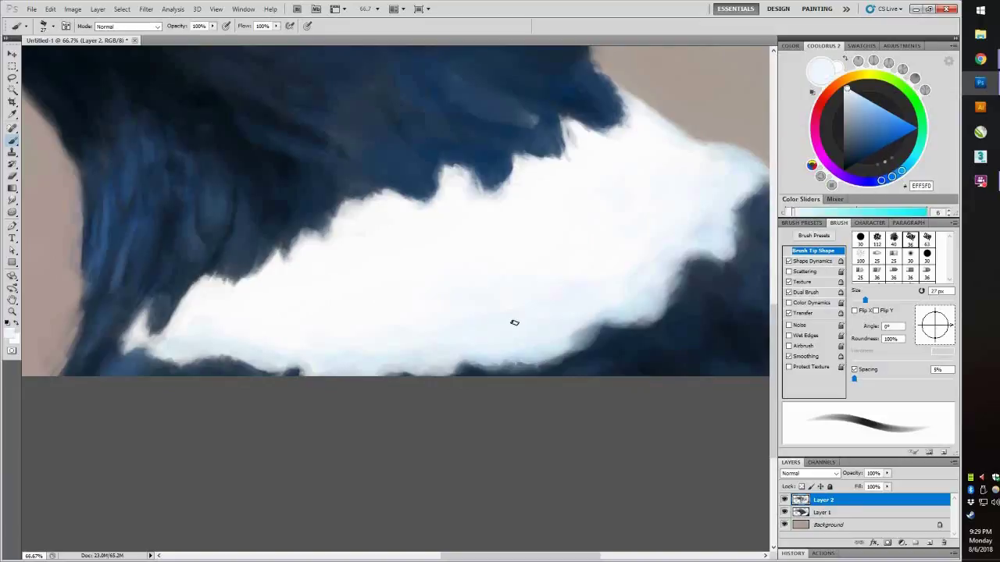
mouse_move(654, 252)
mouse_down()
mouse_move(611, 217)
mouse_move(448, 230)
mouse_up()
alt+click(538, 263)
alt+click(540, 301)
drag(540, 302, 518, 351)
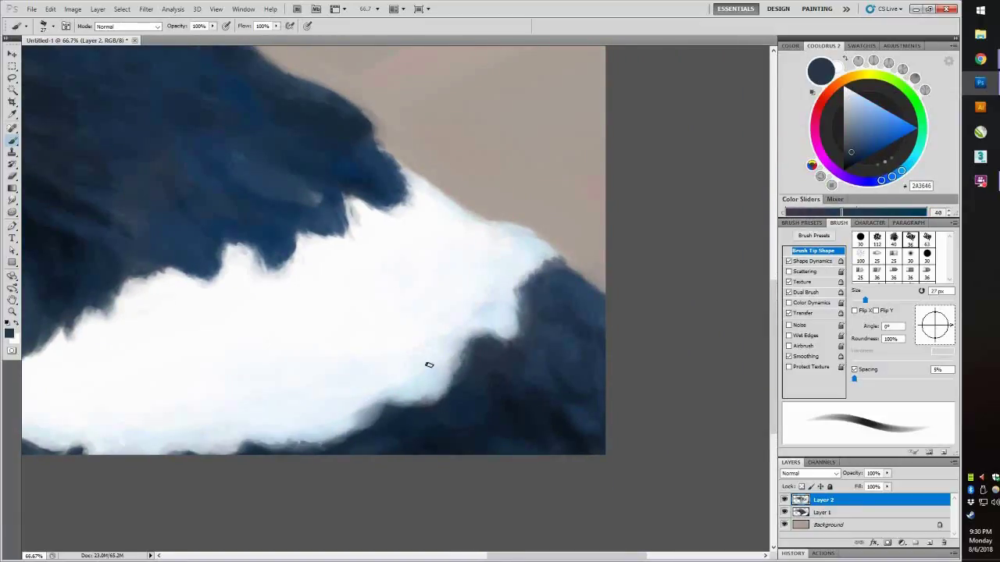
drag(425, 364, 378, 399)
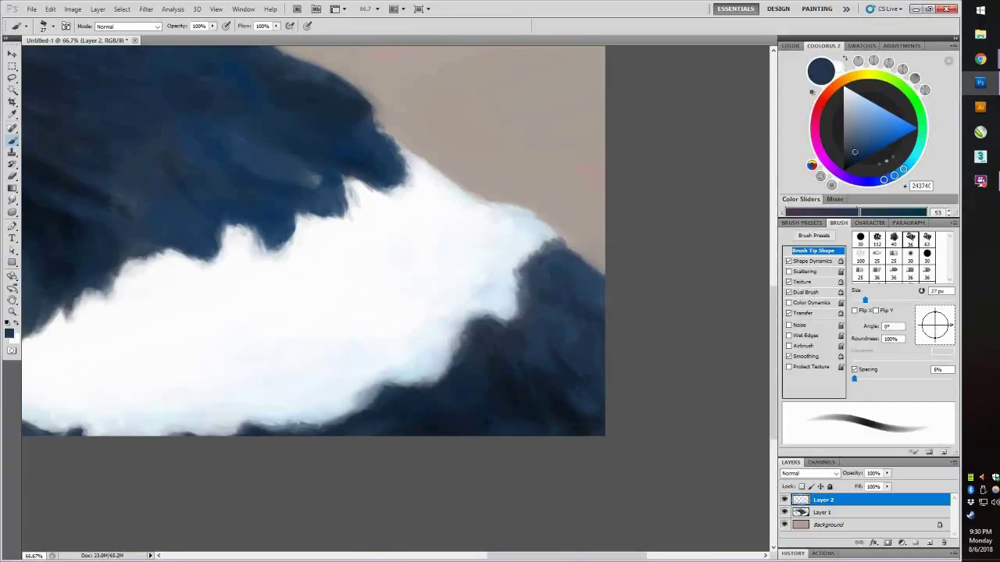